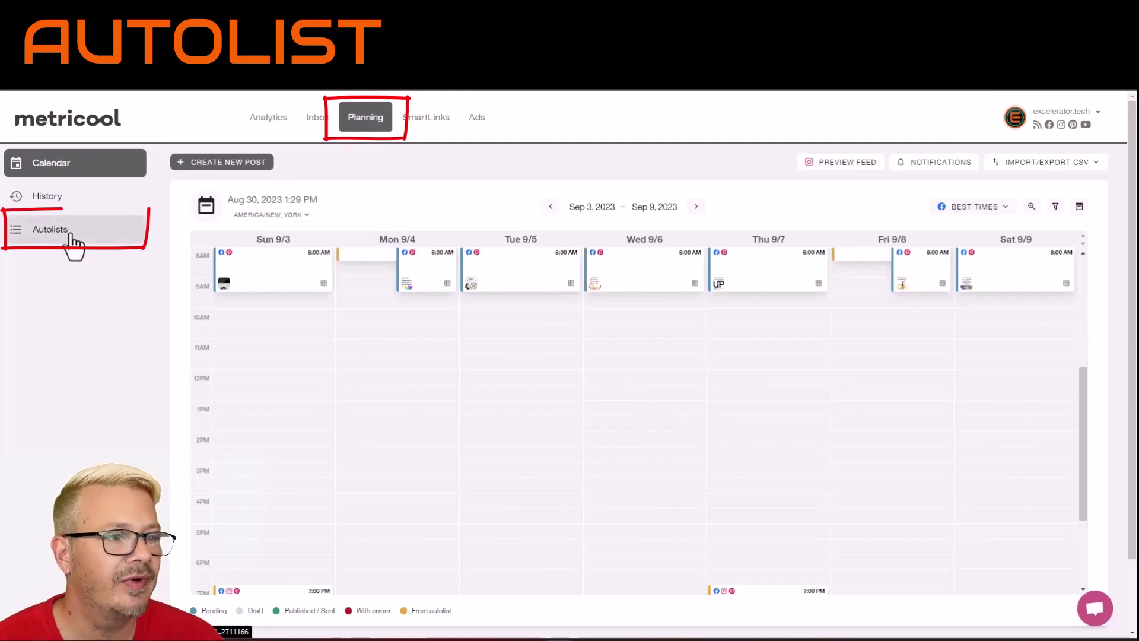
Step: Create a new autolist and select Facebook, Instagram and Pinterest as the networks to publish to
click(63, 236)
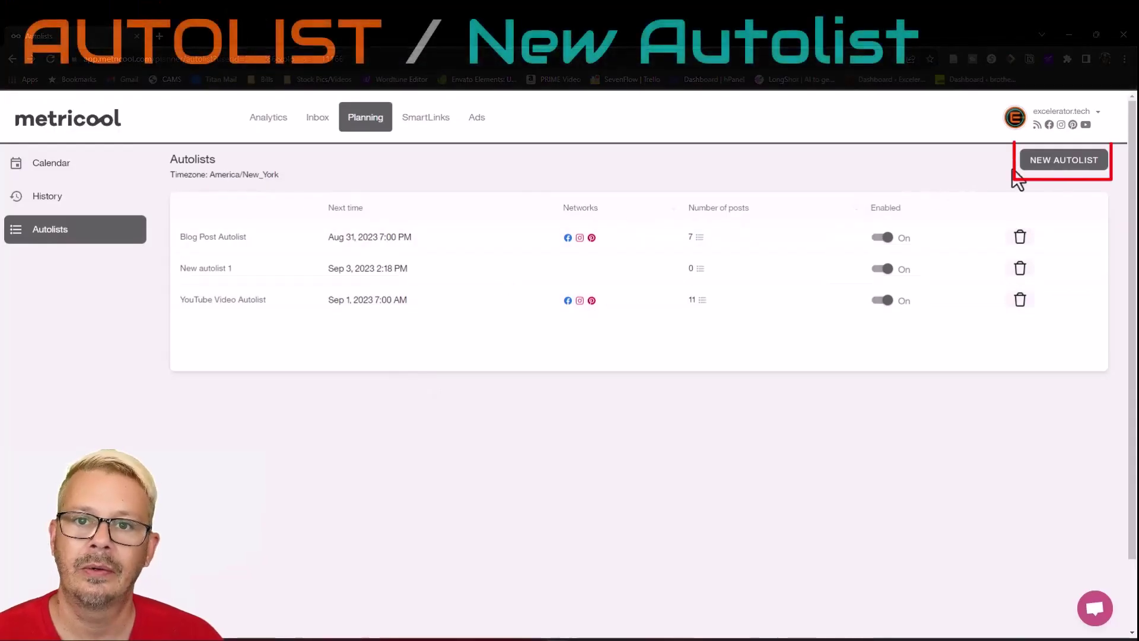
click(1041, 160)
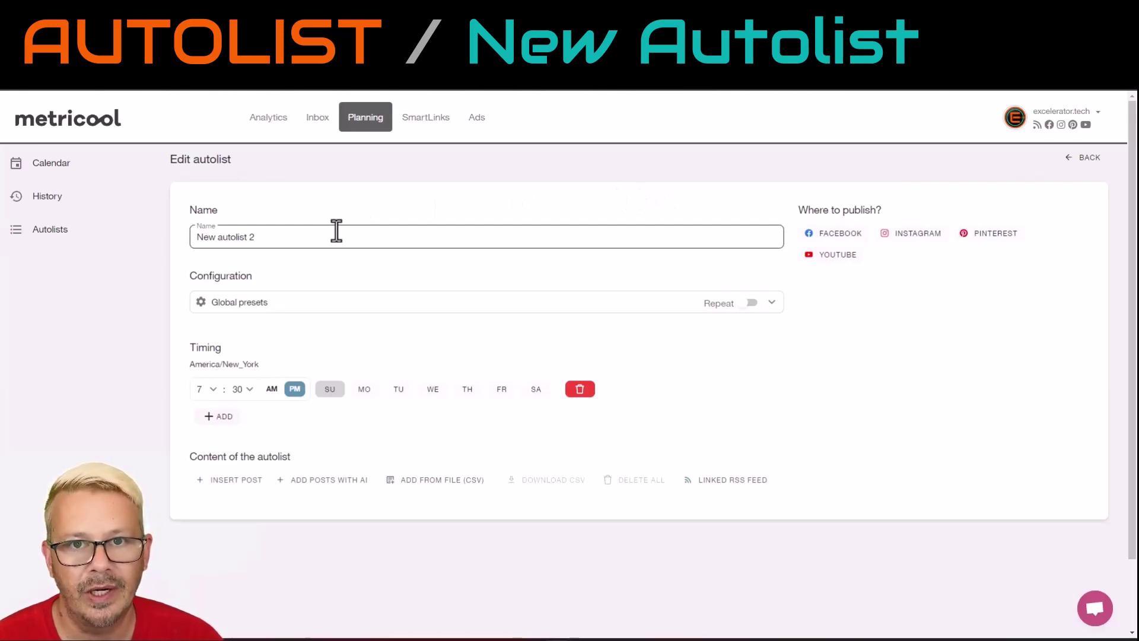
click(837, 234)
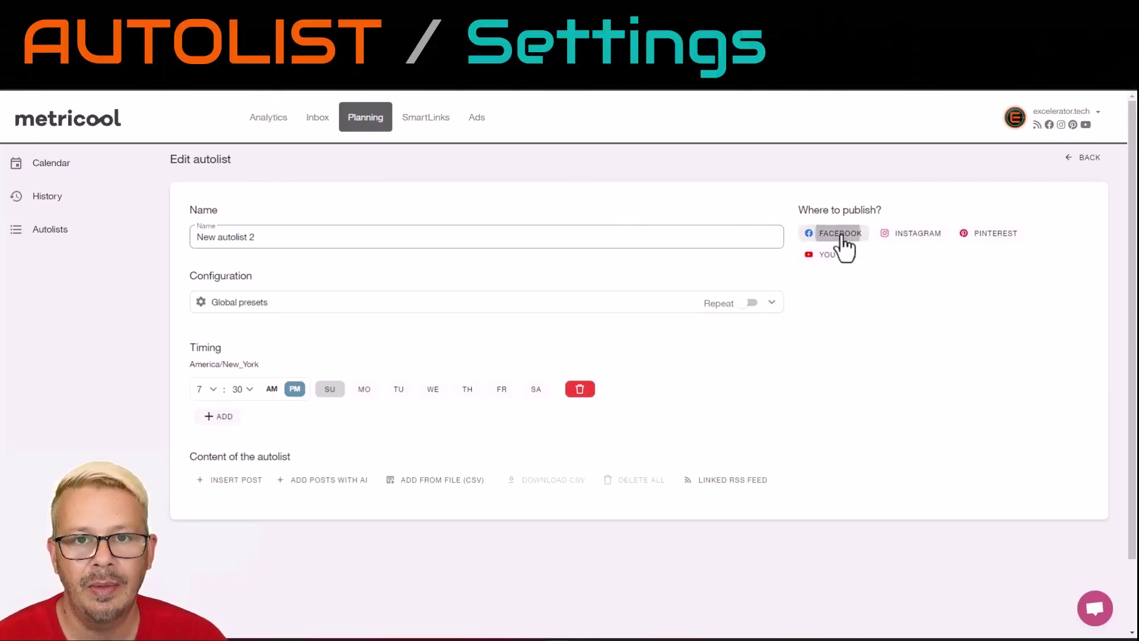
click(929, 238)
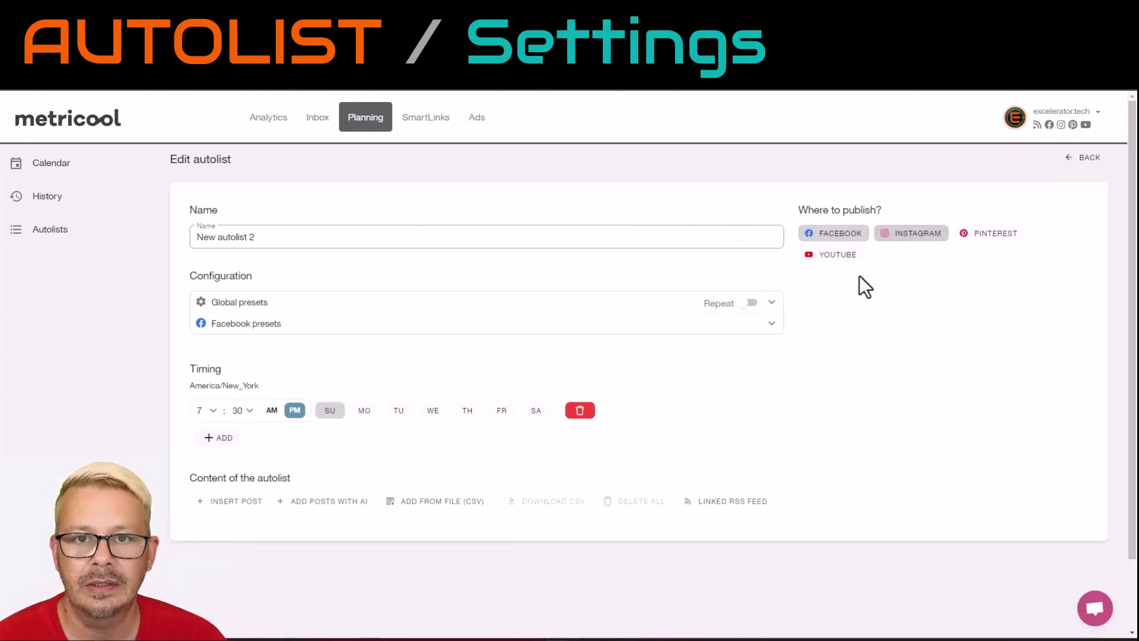
click(986, 238)
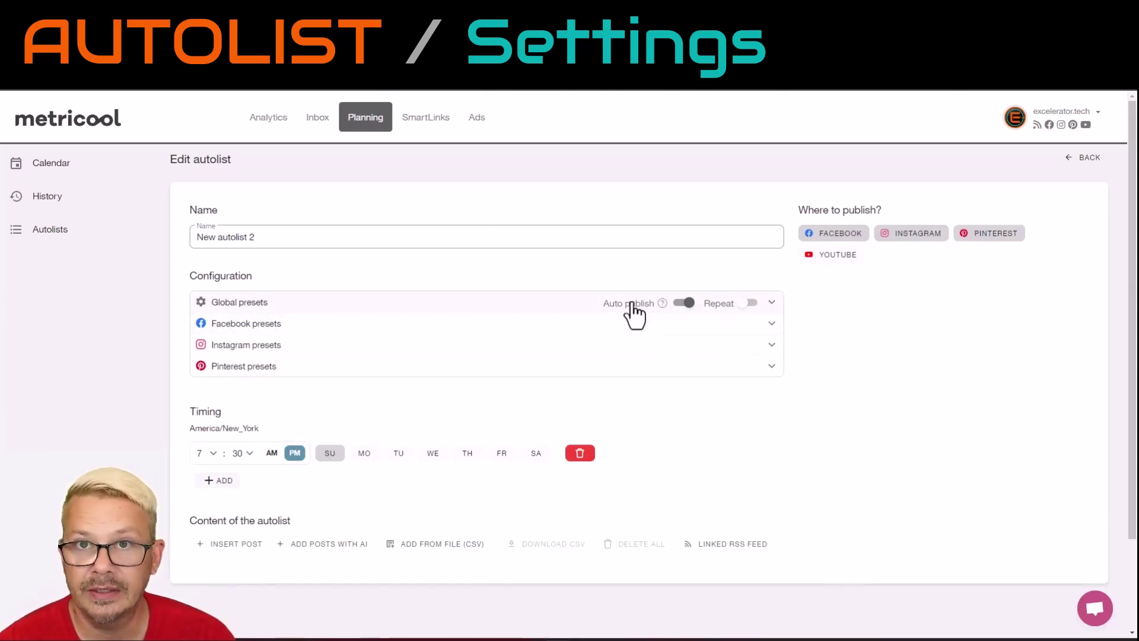
Step: Examine the content type choices in the Facebook presets and the board setting in the Pinterest presets
click(770, 325)
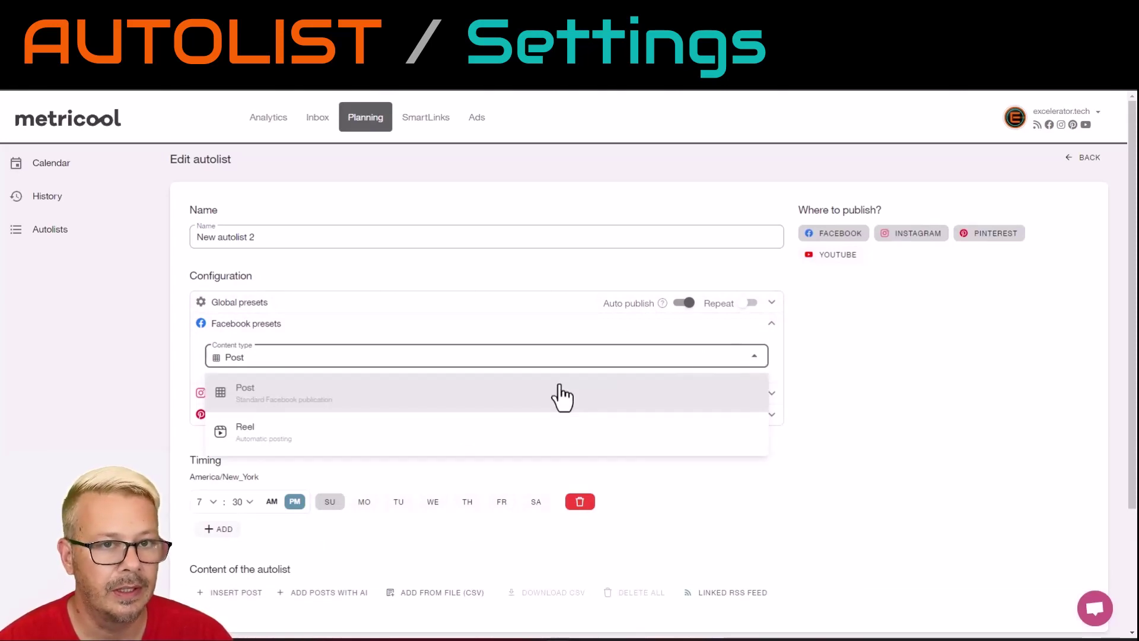
click(878, 362)
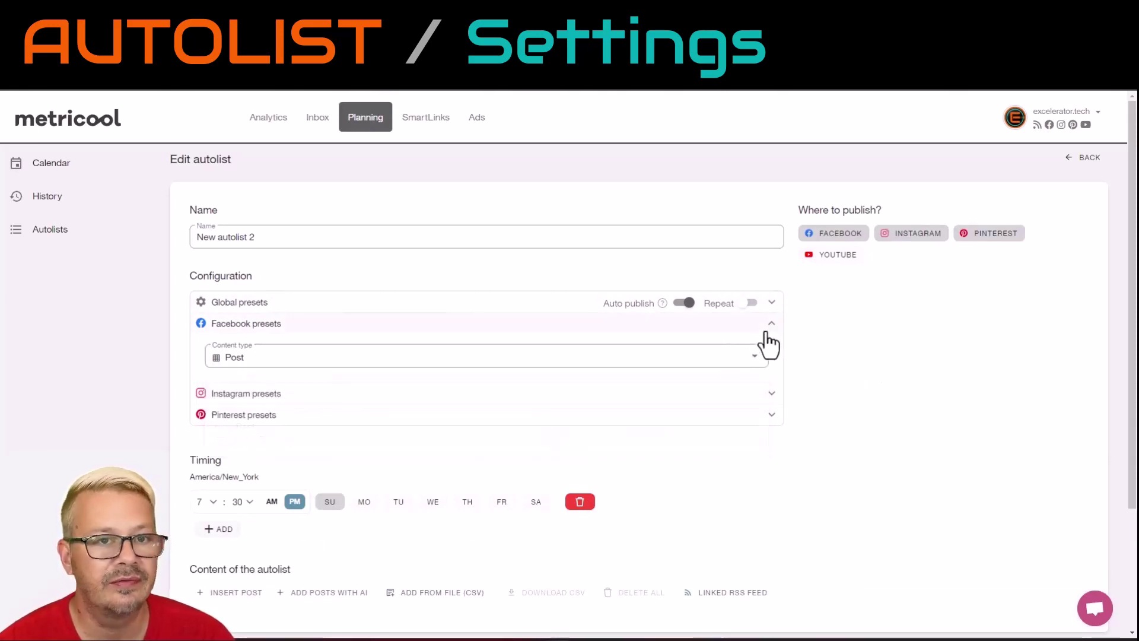
click(768, 329)
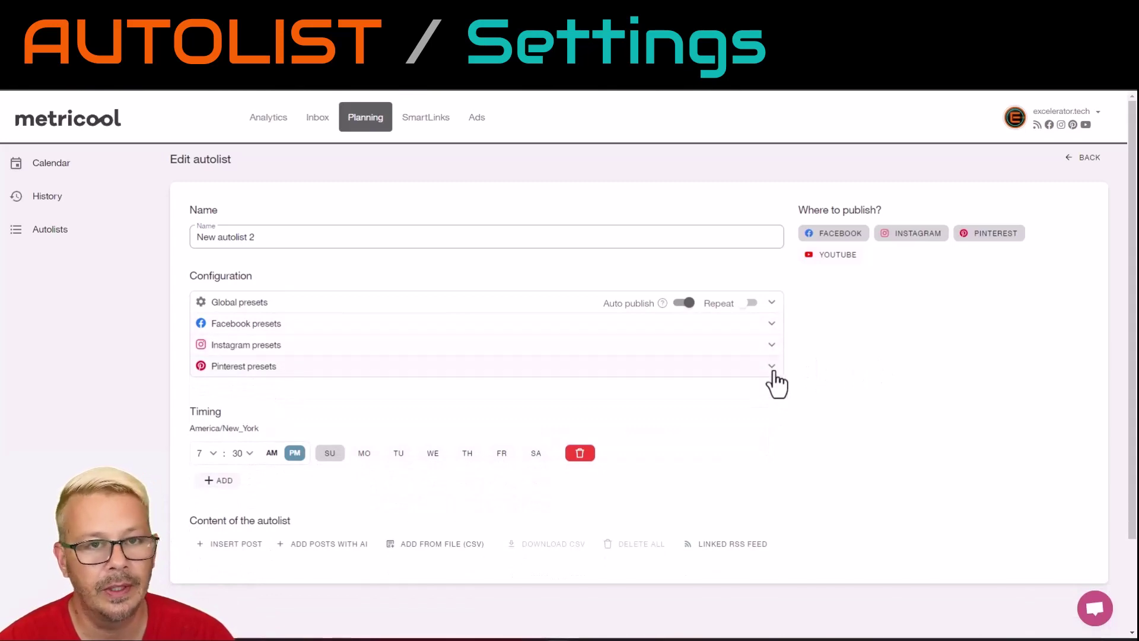
click(772, 371)
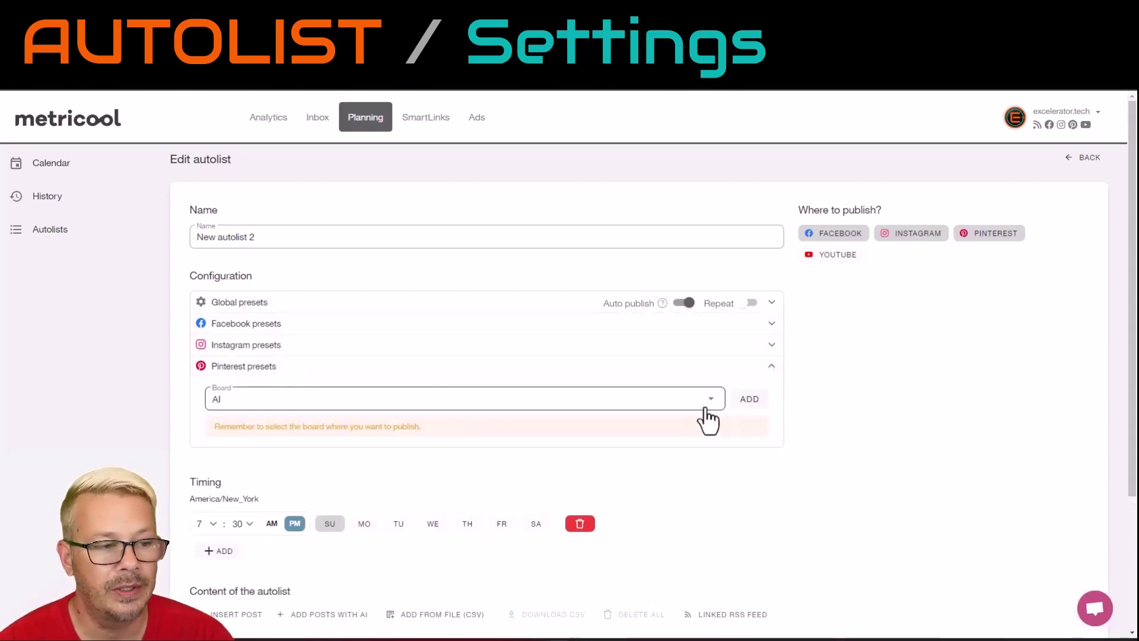
click(771, 368)
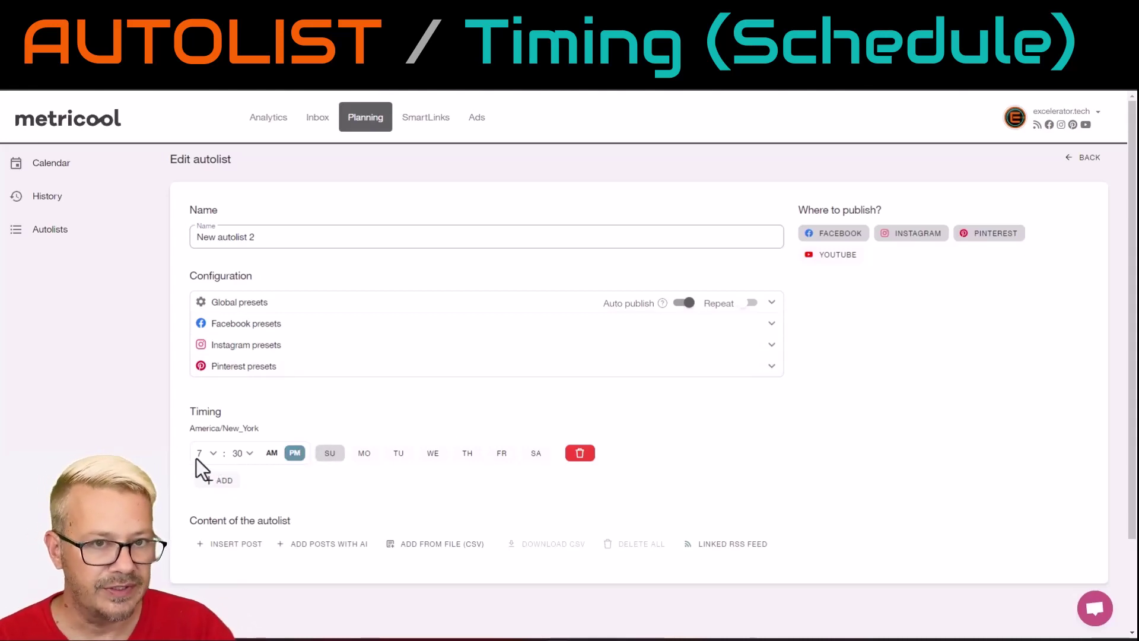
Step: Set the first time slot to 7:30 AM on Sunday and Wednesday, and add a second time slot
click(330, 454)
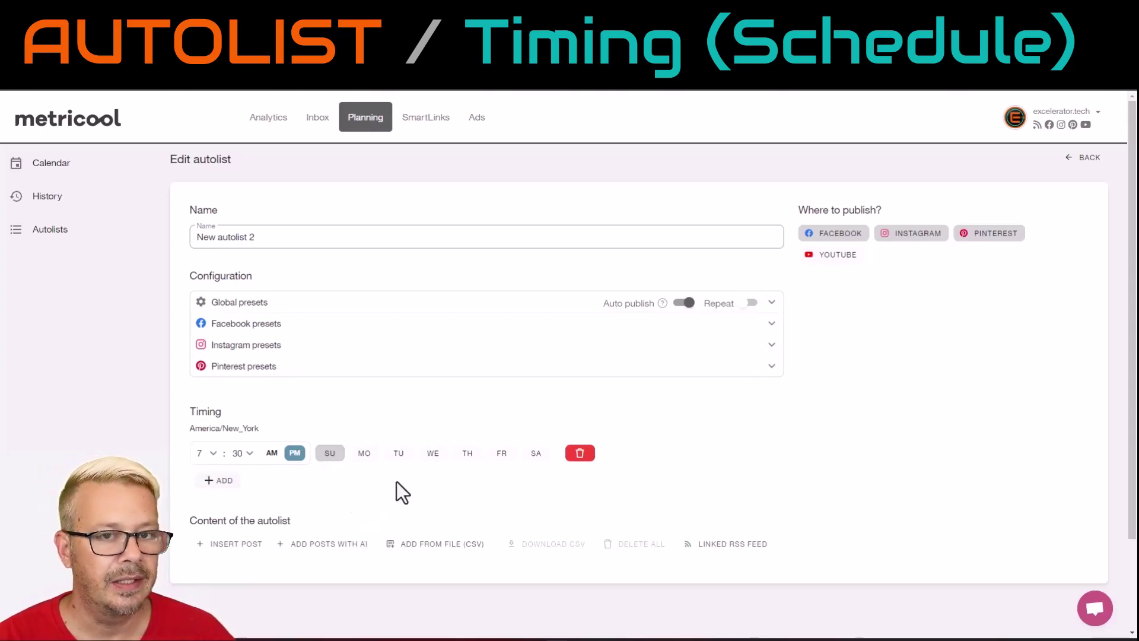
click(433, 462)
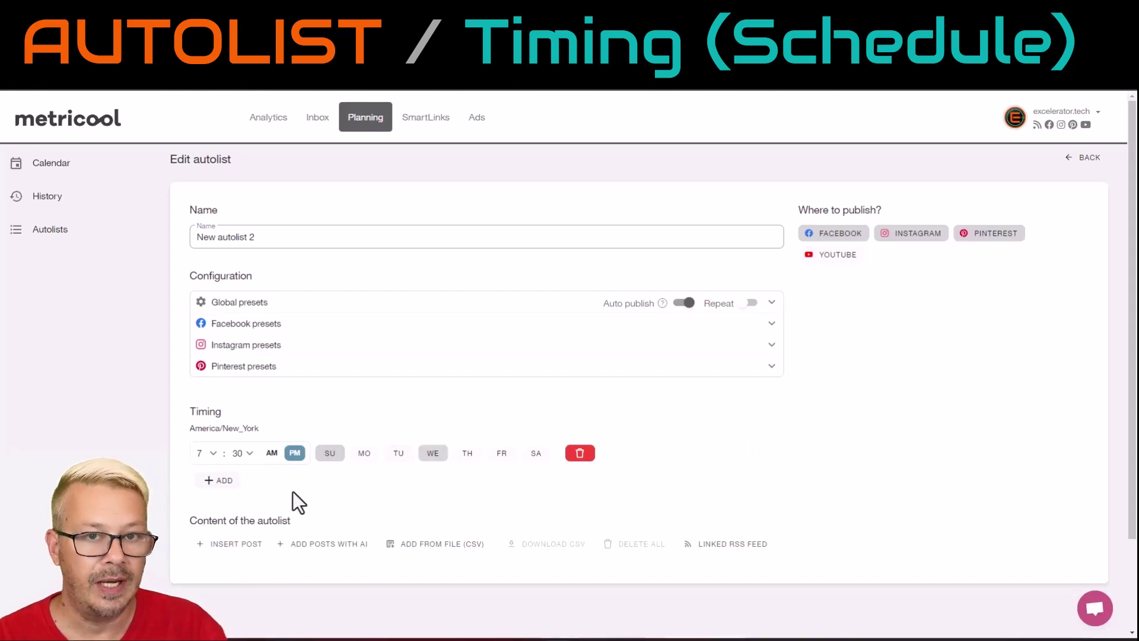
click(218, 481)
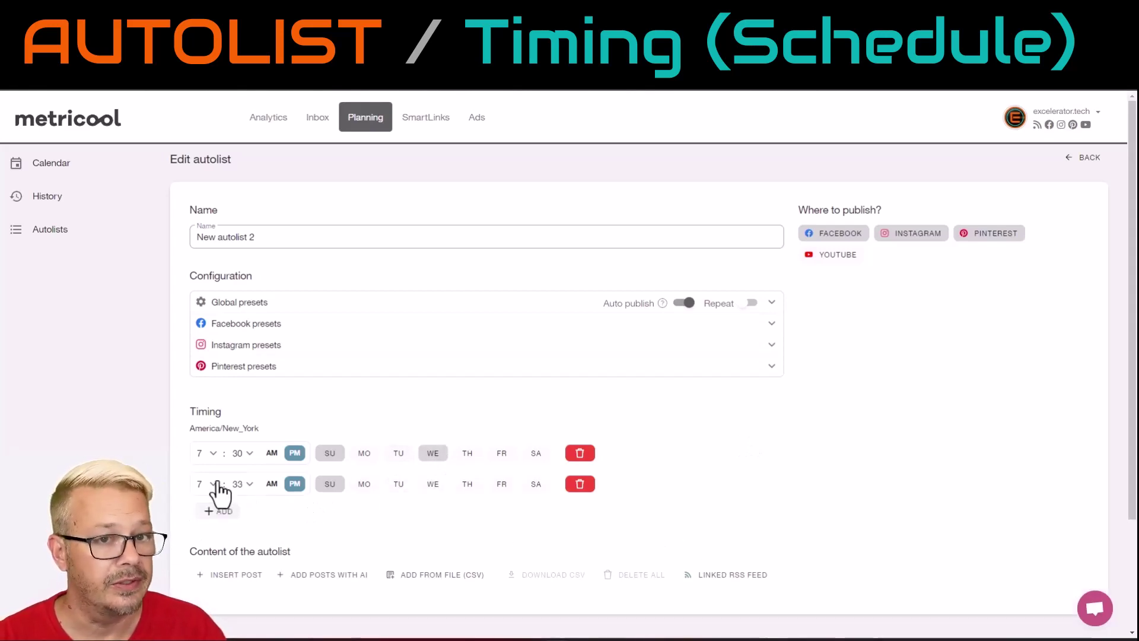
click(272, 484)
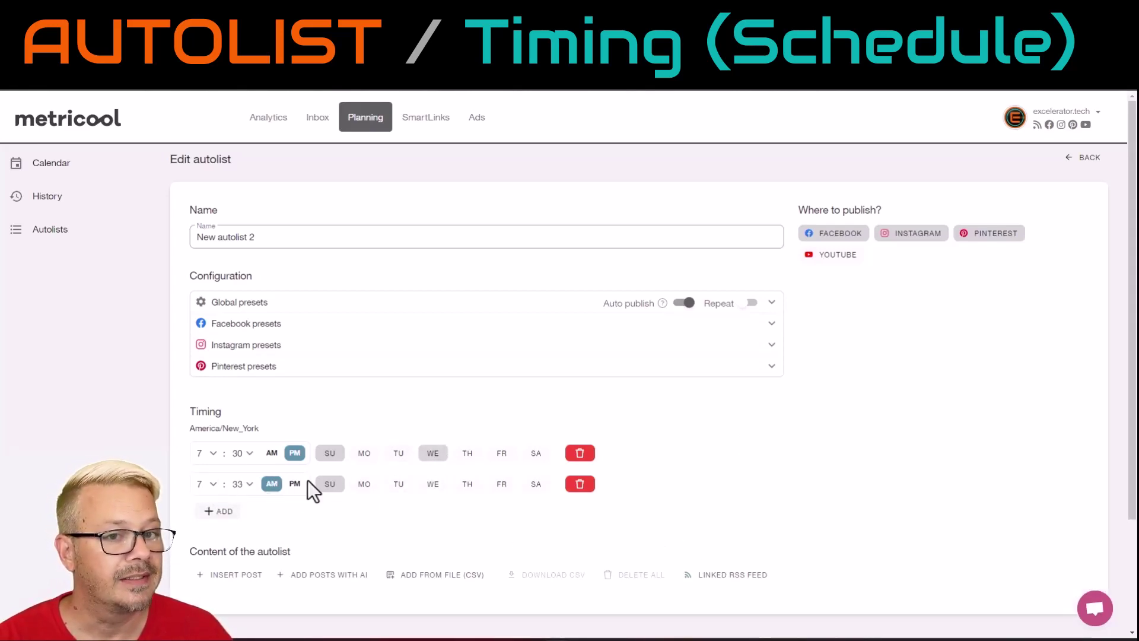
click(295, 484)
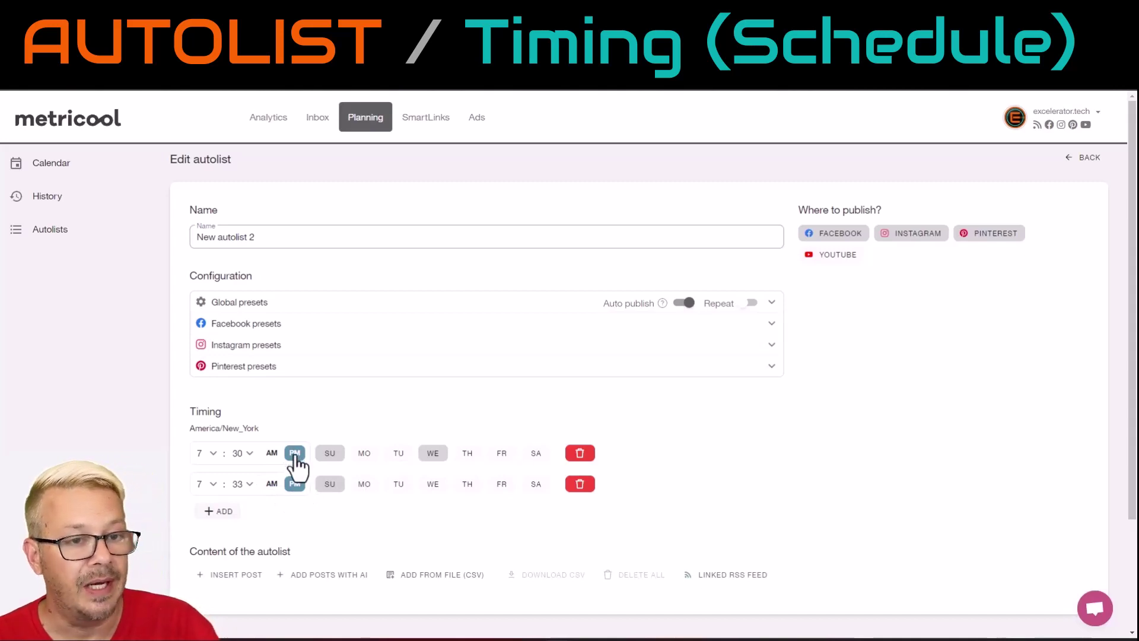
click(270, 456)
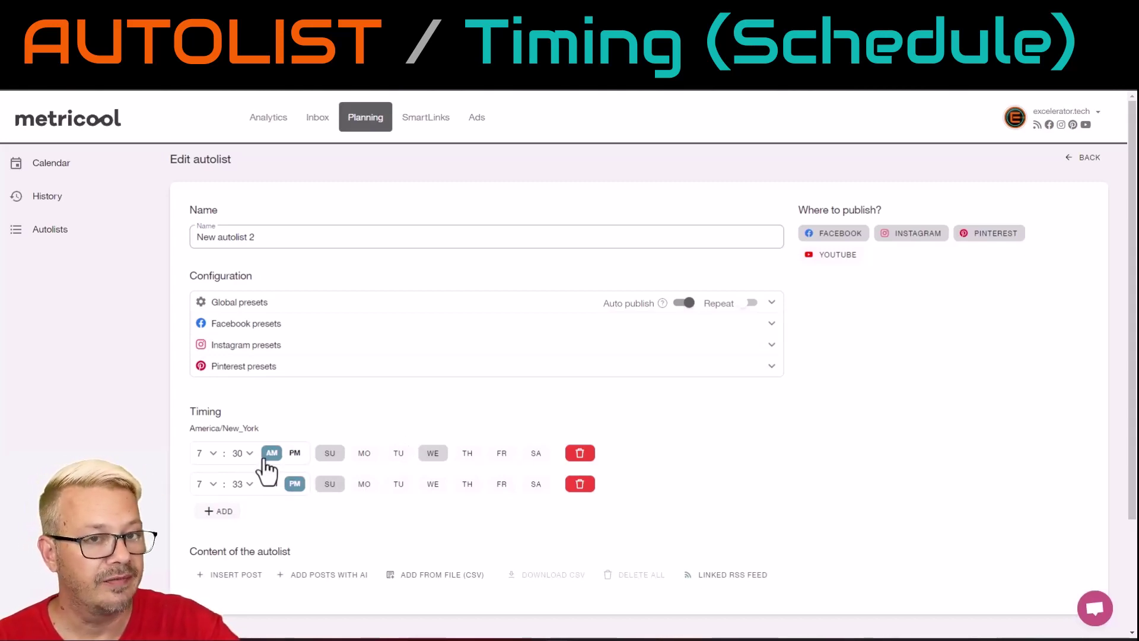
Step: Set the second time slot to 7:30 PM on Tuesday and Friday only
click(237, 484)
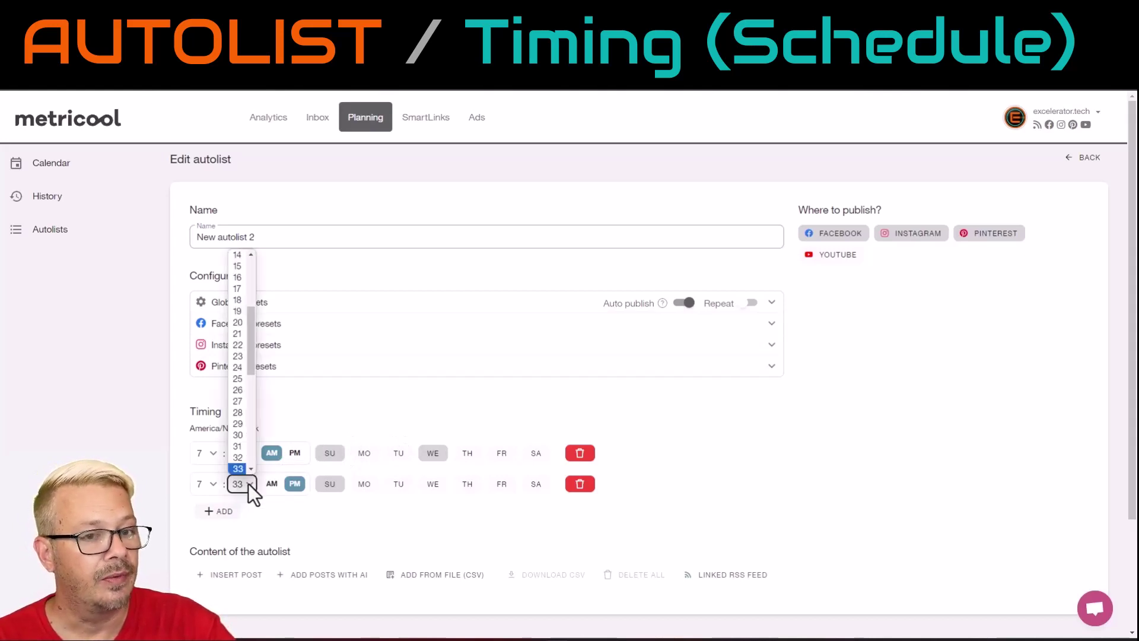
click(236, 444)
click(399, 483)
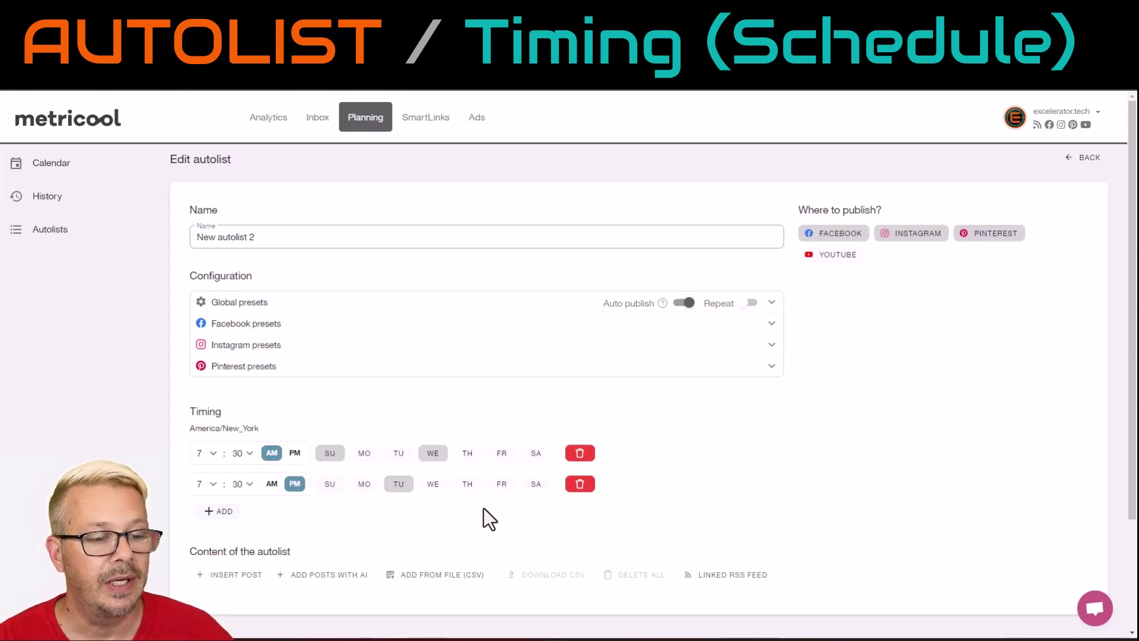
click(501, 485)
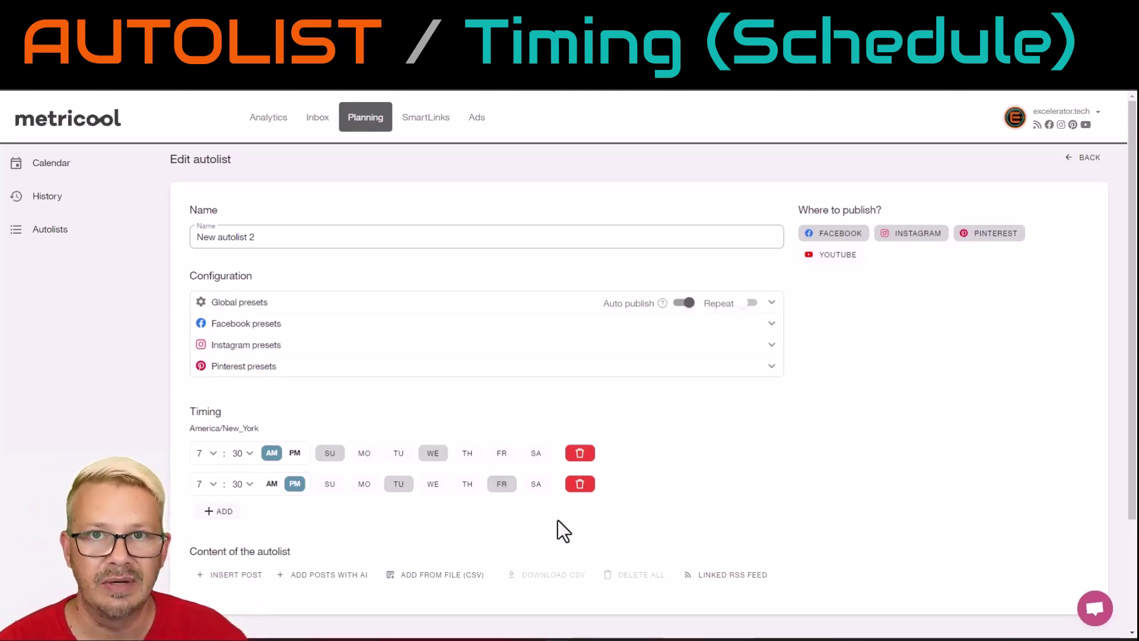
scroll(534, 522, down, 2)
scroll(525, 530, up, 3)
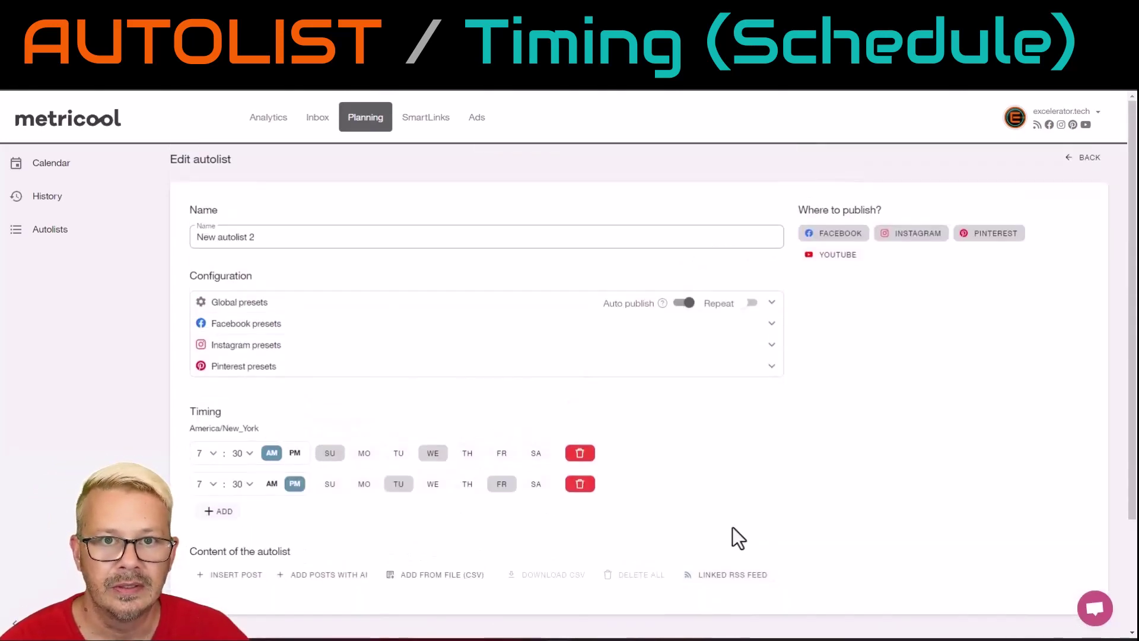
click(884, 238)
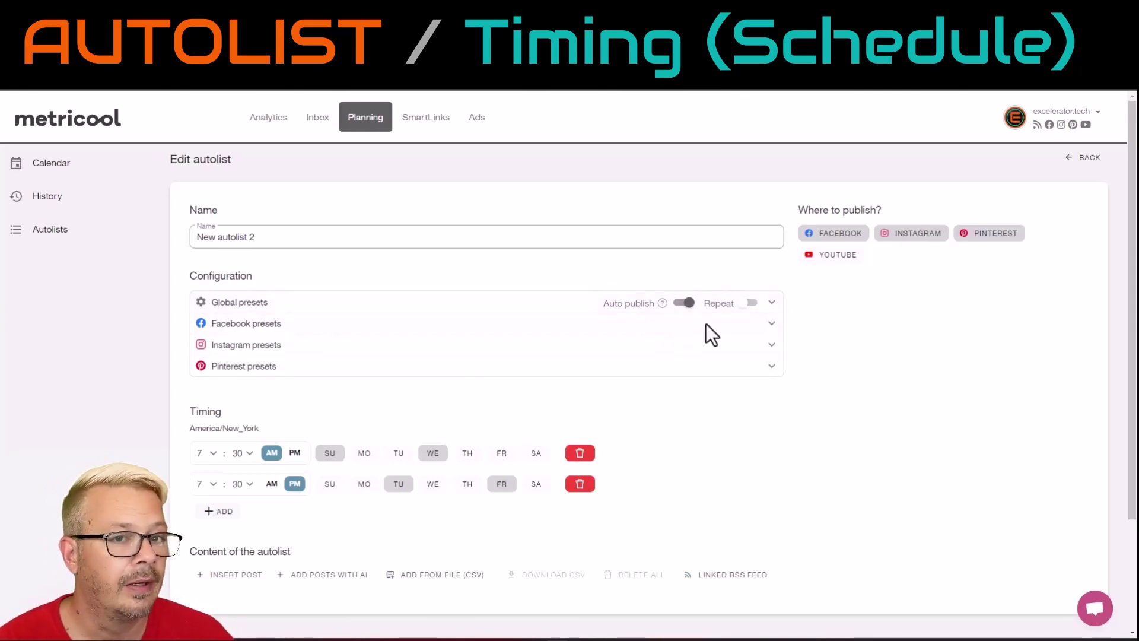
Step: Insert an empty post into the autolist's content and place the cursor in its text area
scroll(706, 323, down, 2)
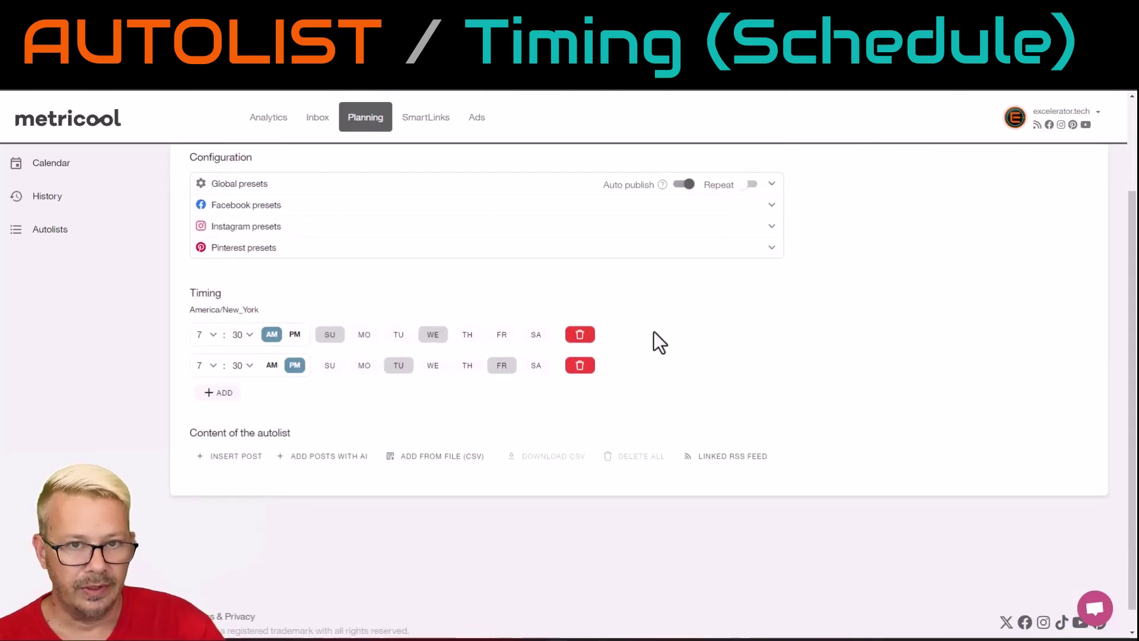
scroll(380, 356, down, 1)
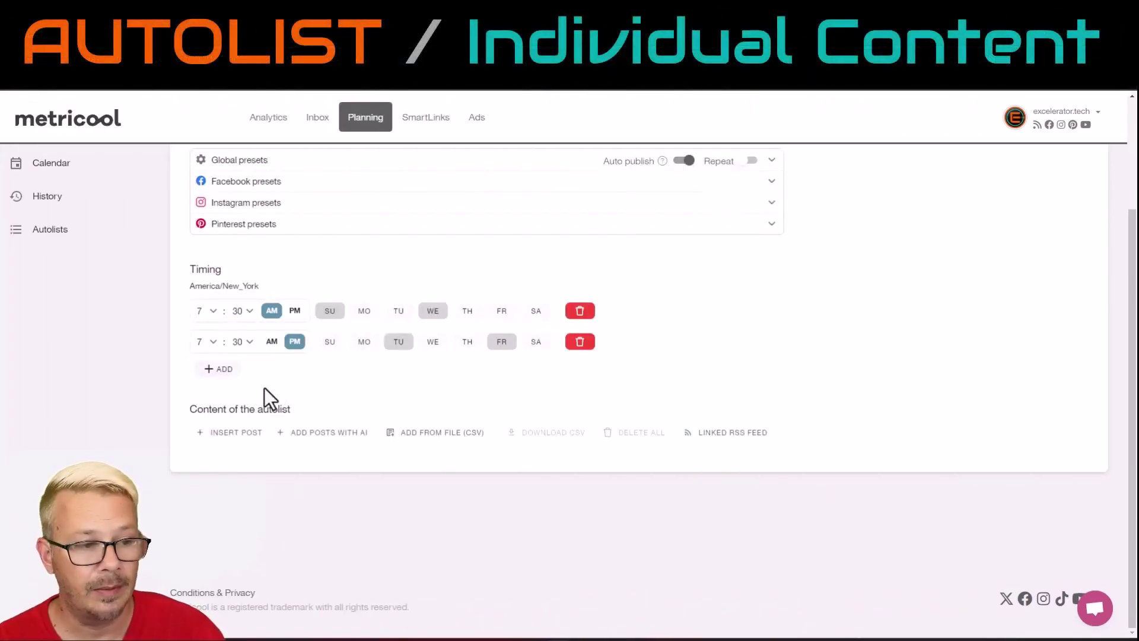
click(221, 432)
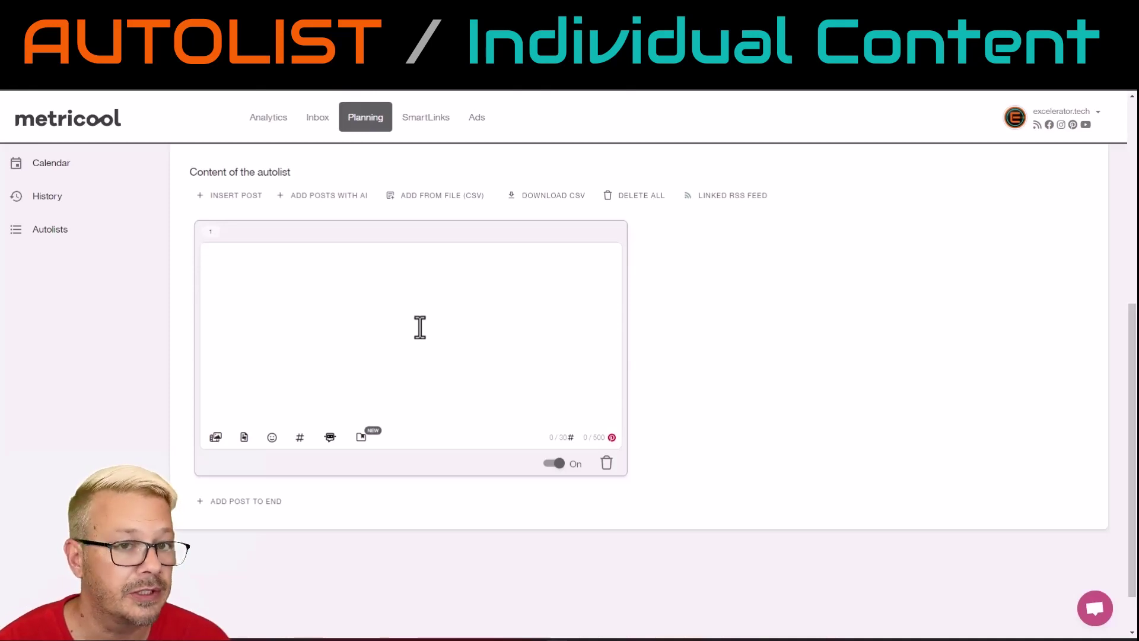
scroll(521, 408, up, 2)
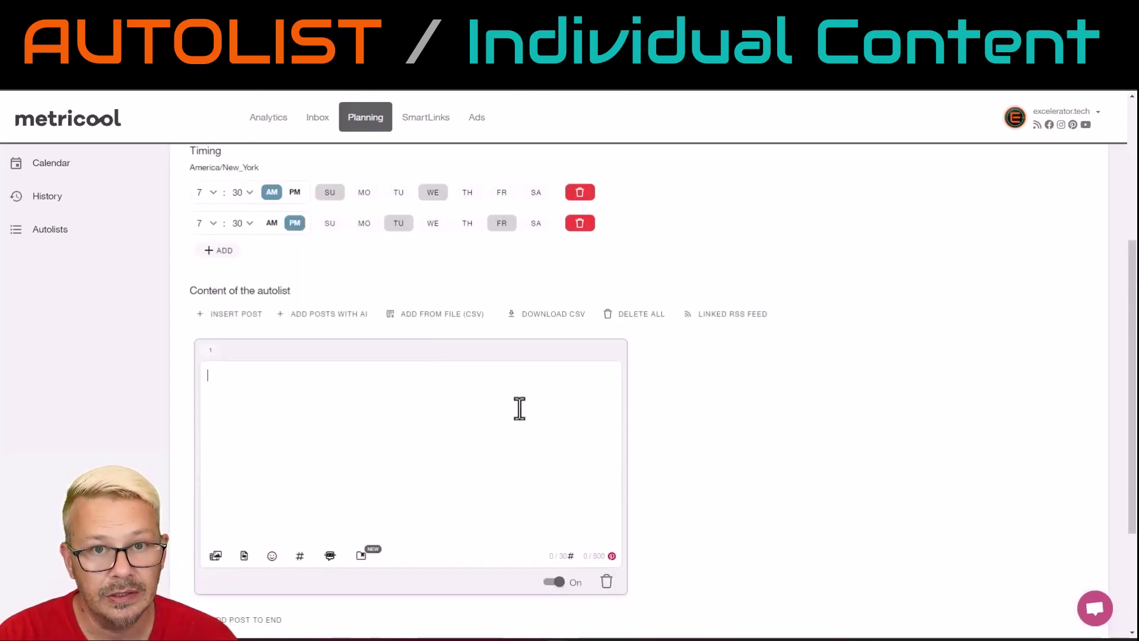
right_click(519, 408)
click(368, 411)
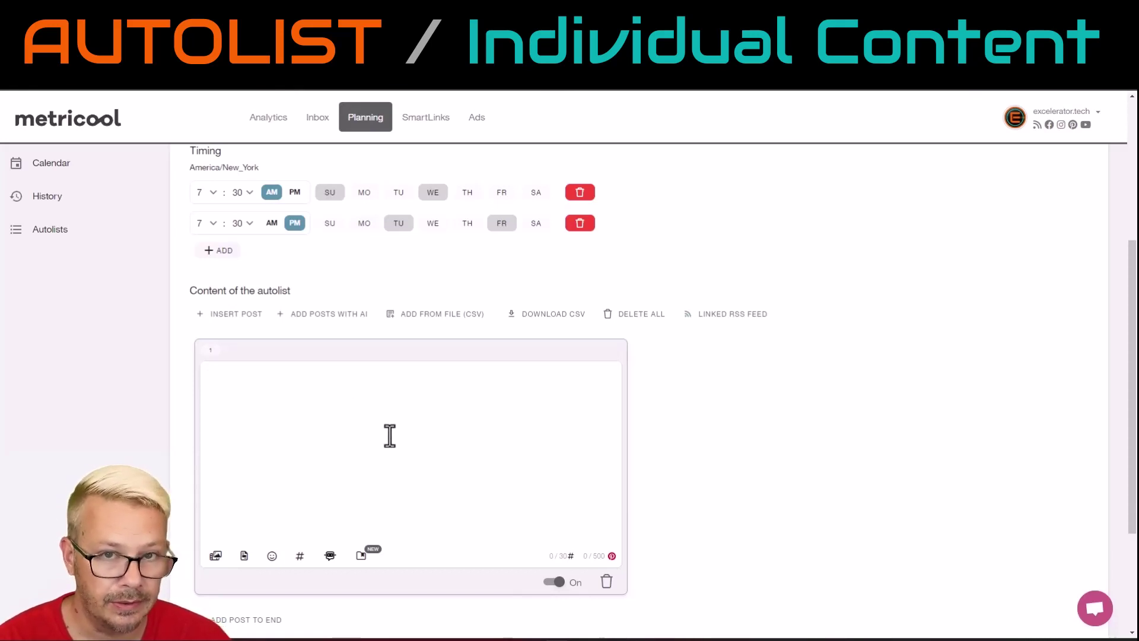
Step: View the AI text generator assistant and the CSV file import dialog, closing each without adding posts
click(315, 318)
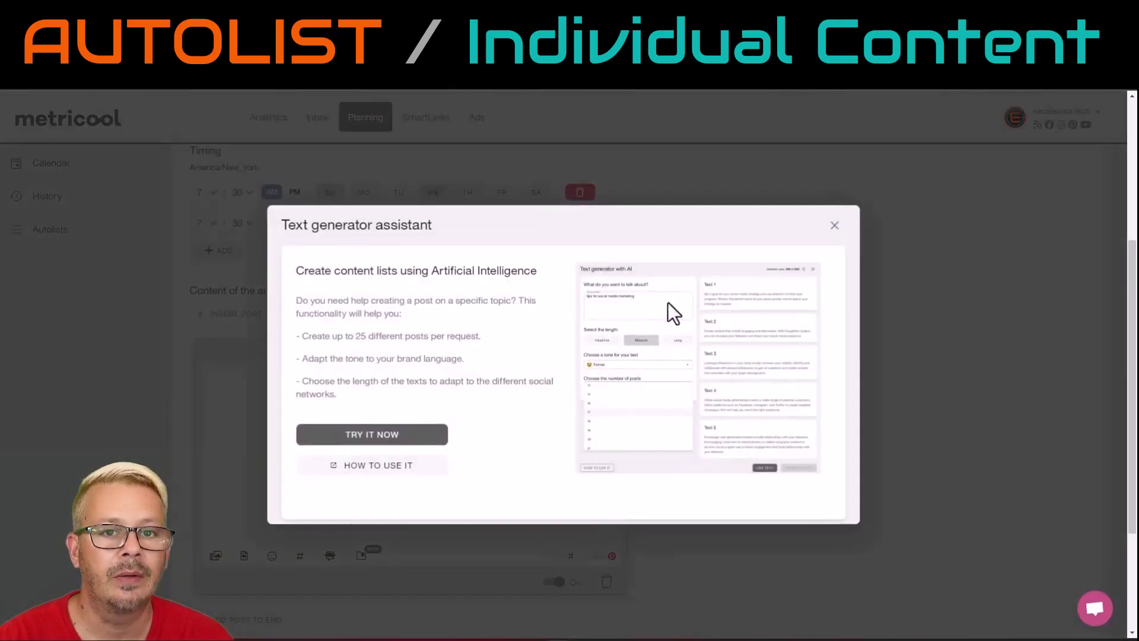
click(835, 226)
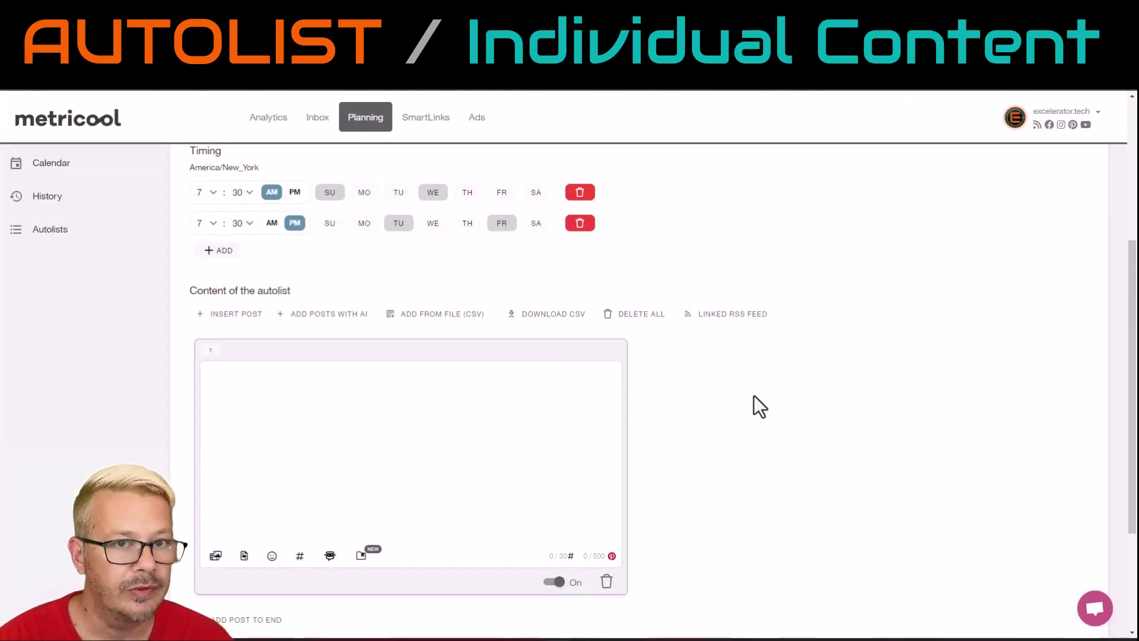
click(421, 317)
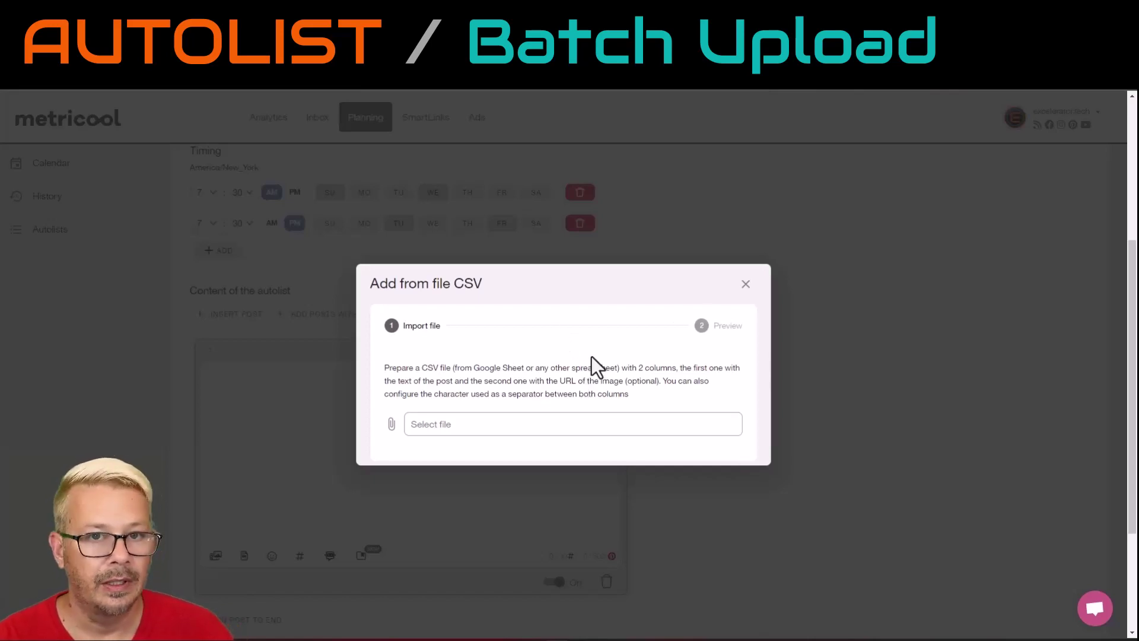
click(746, 284)
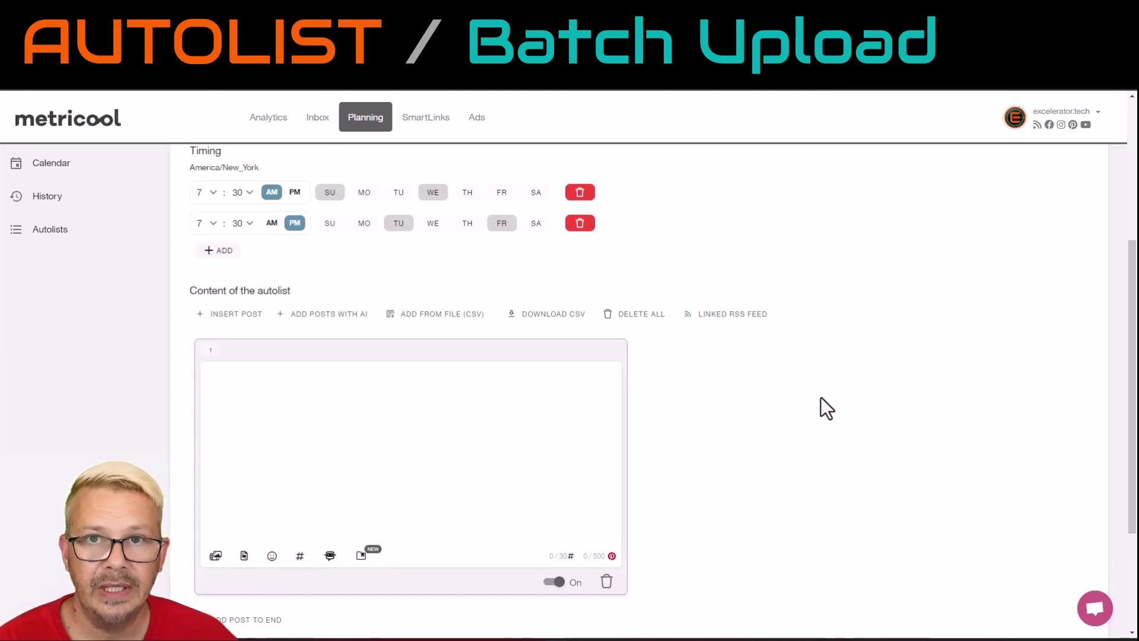
Step: Extend the 7:30 AM time slot to every day by adding Monday, Tuesday, Thursday, Friday and Saturday
scroll(829, 409, up, 3)
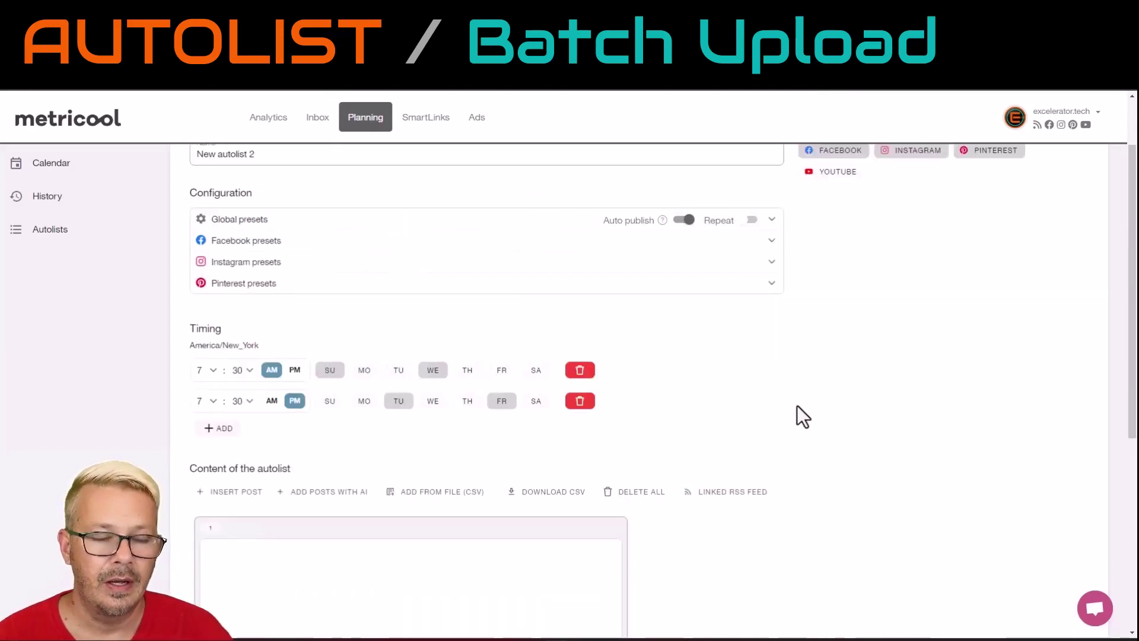
click(330, 371)
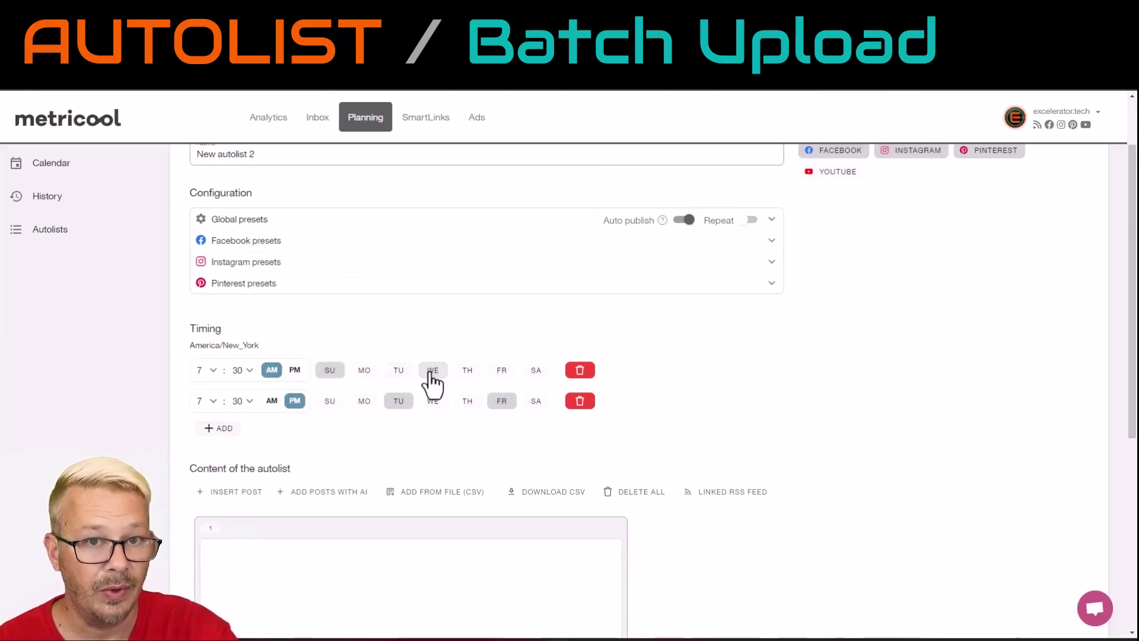
click(490, 406)
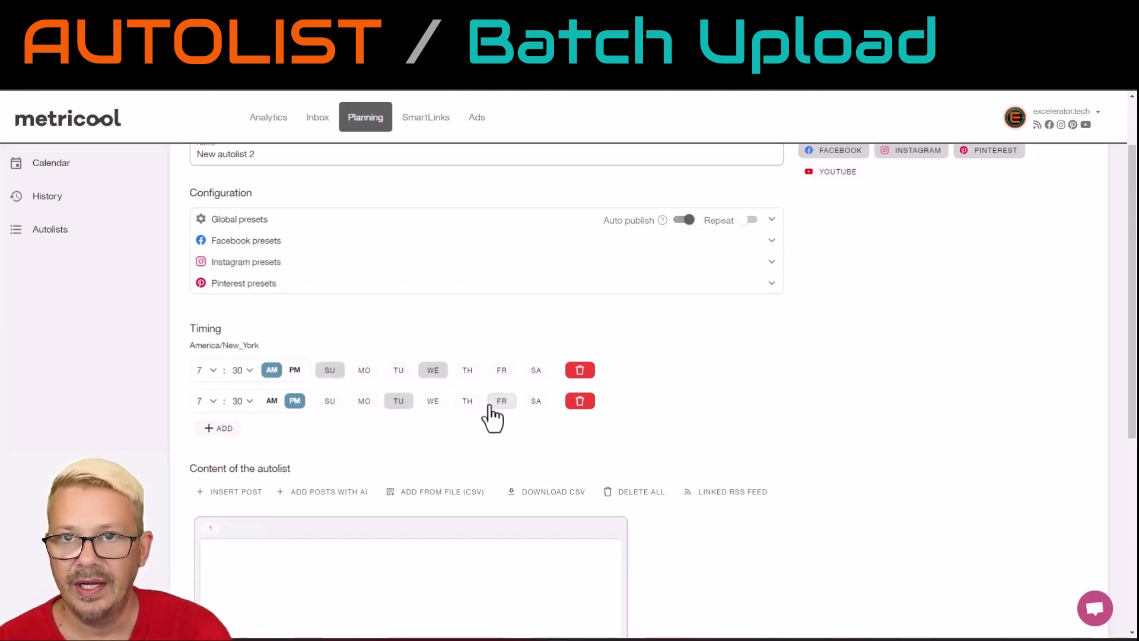
click(364, 370)
click(398, 370)
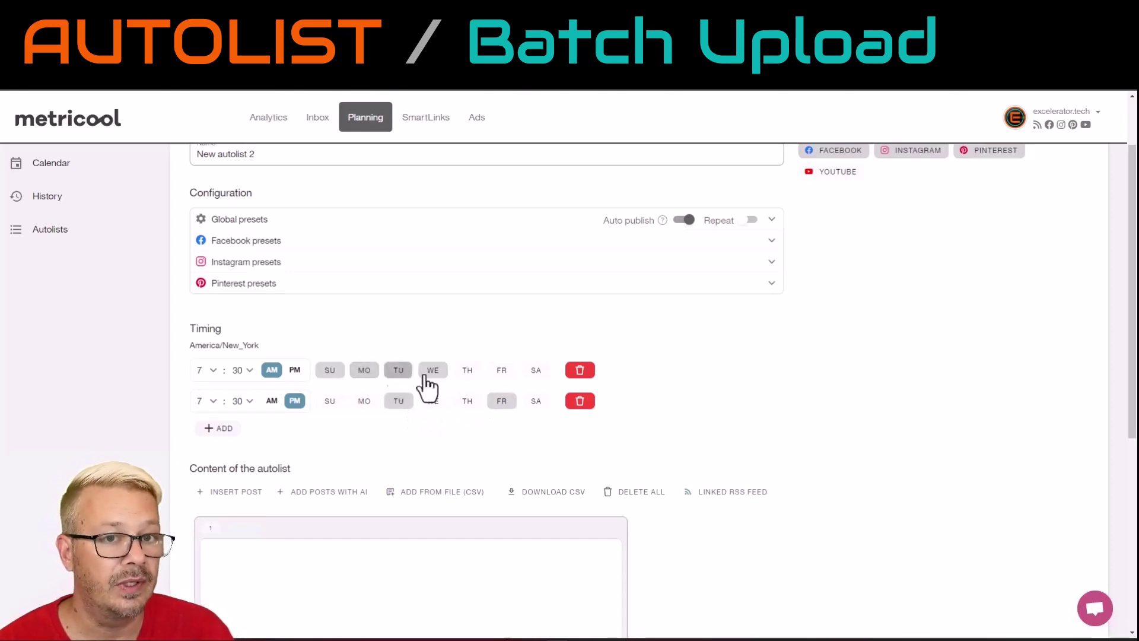
click(467, 370)
click(502, 371)
click(536, 370)
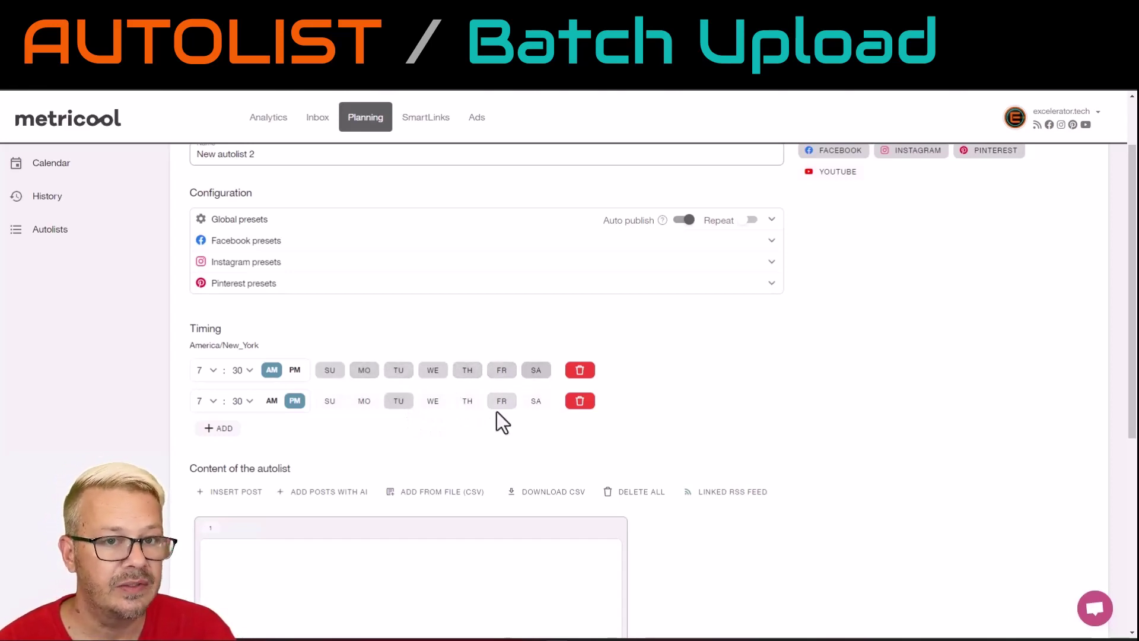
Step: Delete the 7:30 PM time slot from the autolist's timing
click(580, 402)
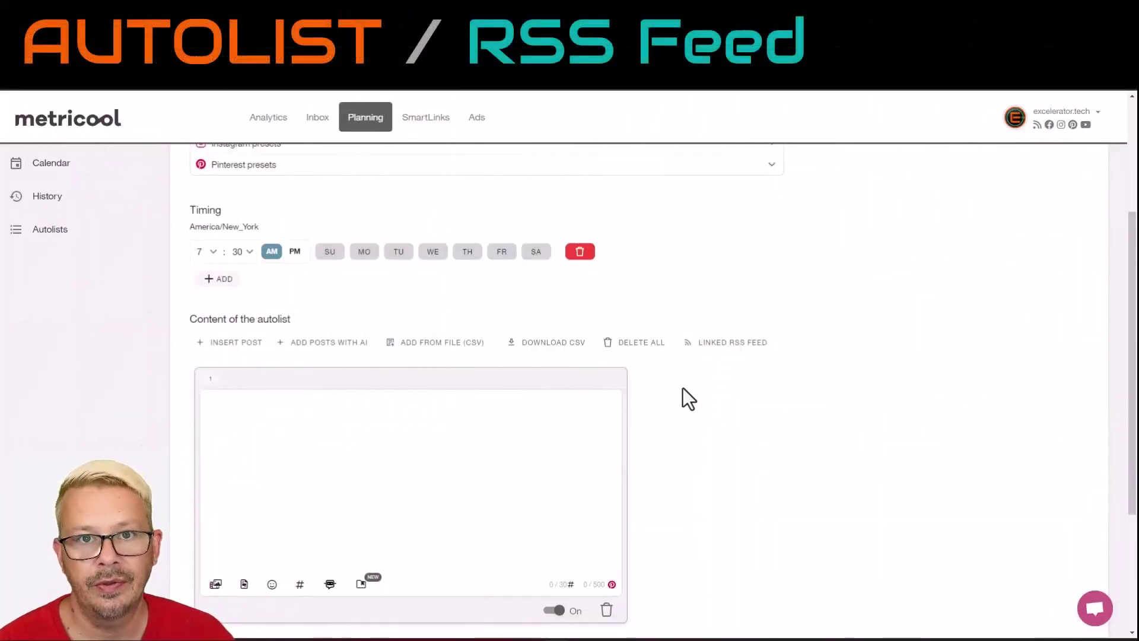
Step: View the dialog for linking an RSS feed with the autolist, inspect its URL field, and leave it without adding a feed
scroll(682, 386, up, 3)
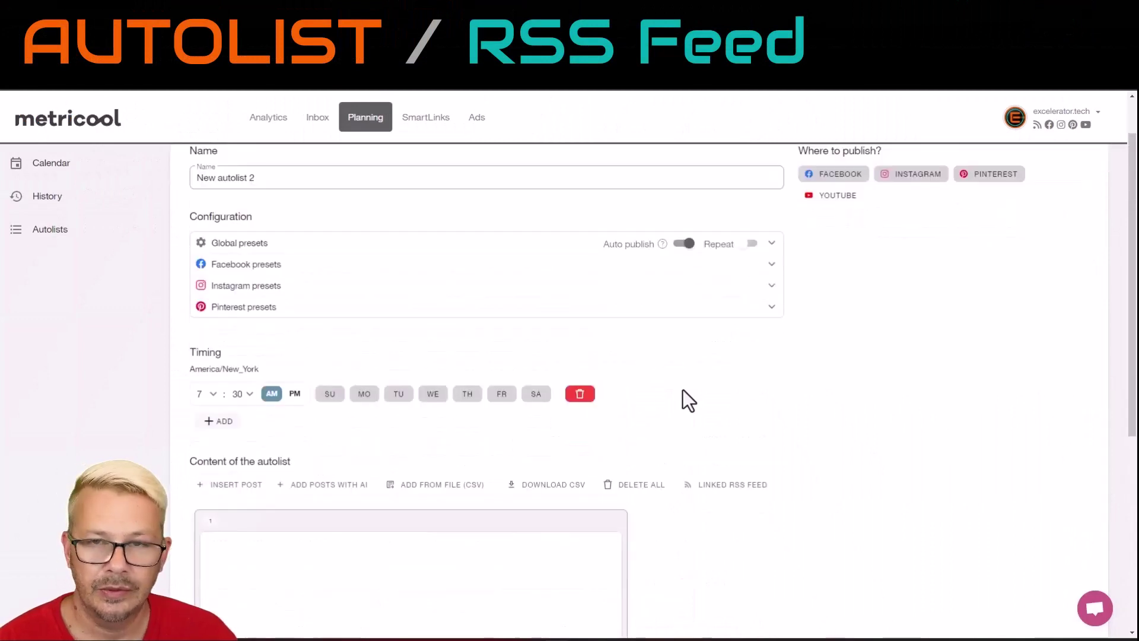
click(734, 486)
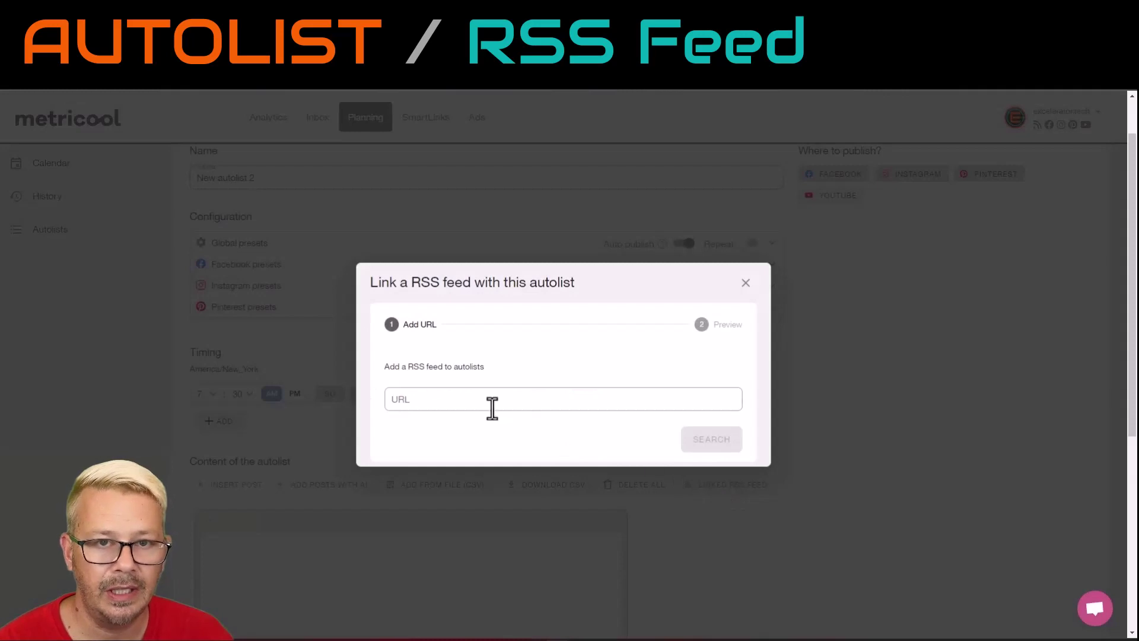
click(488, 399)
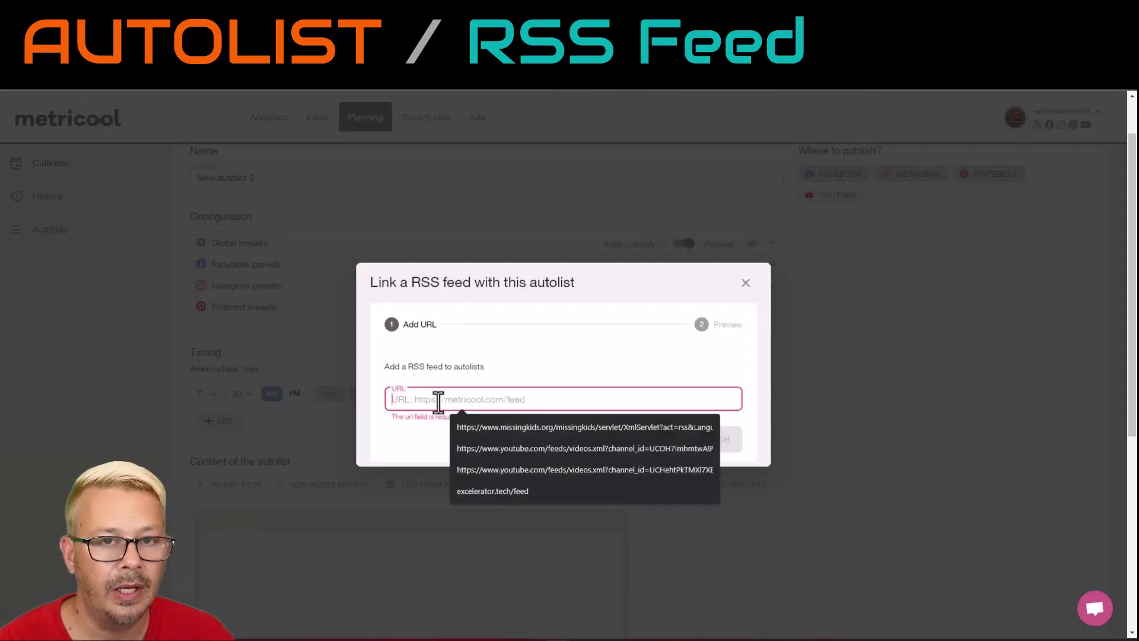
click(405, 448)
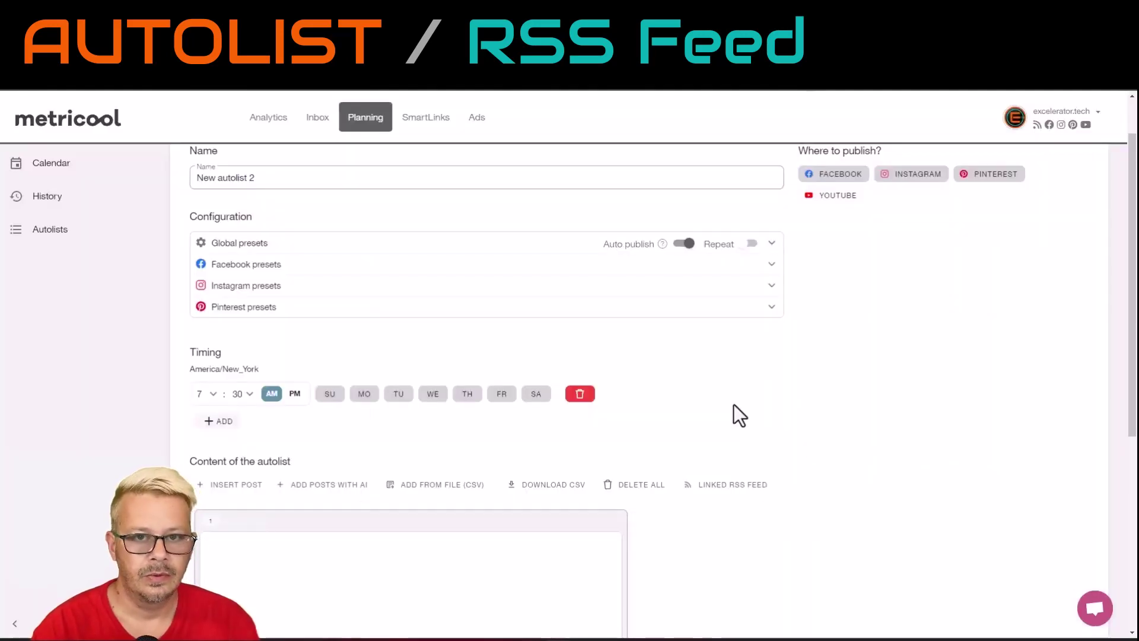
Step: Open the existing Blog Post Autolist and examine which weekdays its 7:00 PM time slot publishes on
click(67, 236)
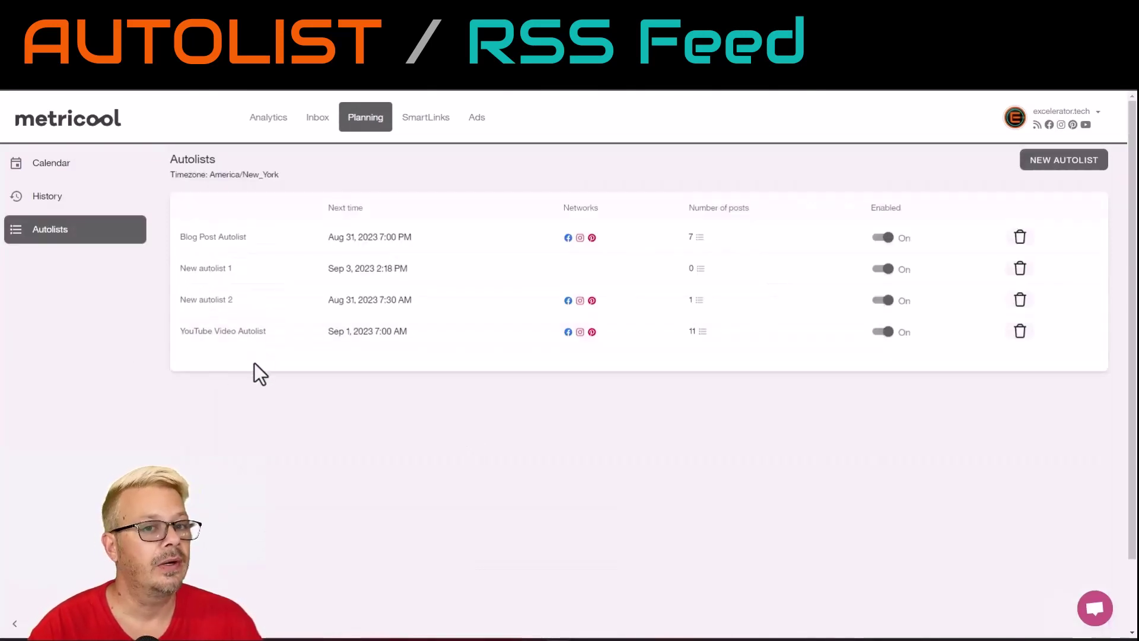
click(221, 236)
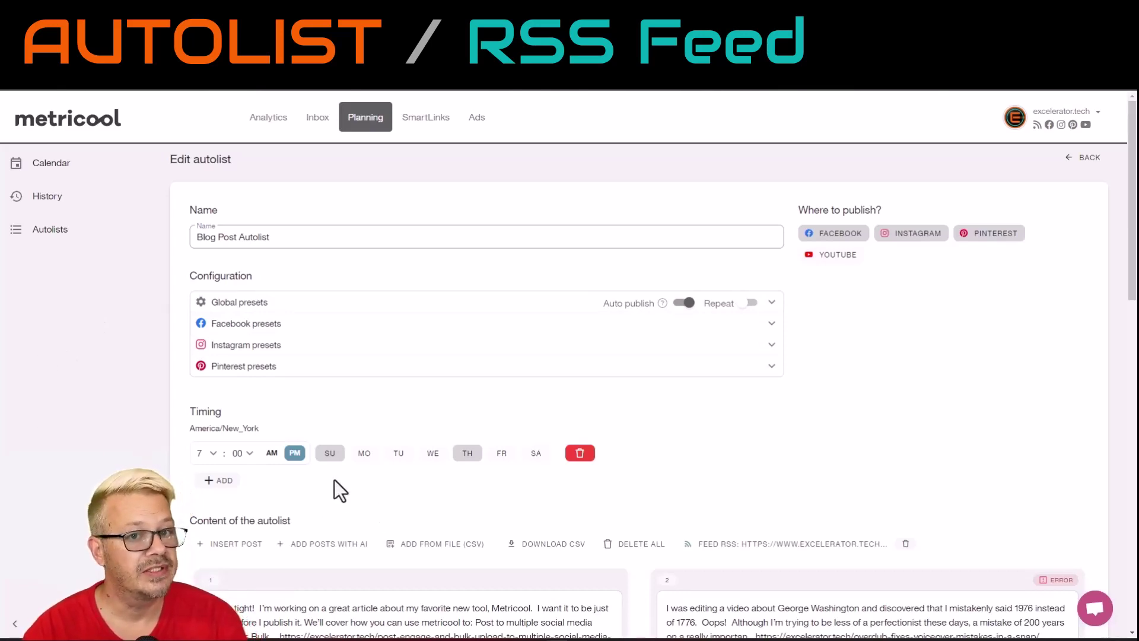
click(330, 453)
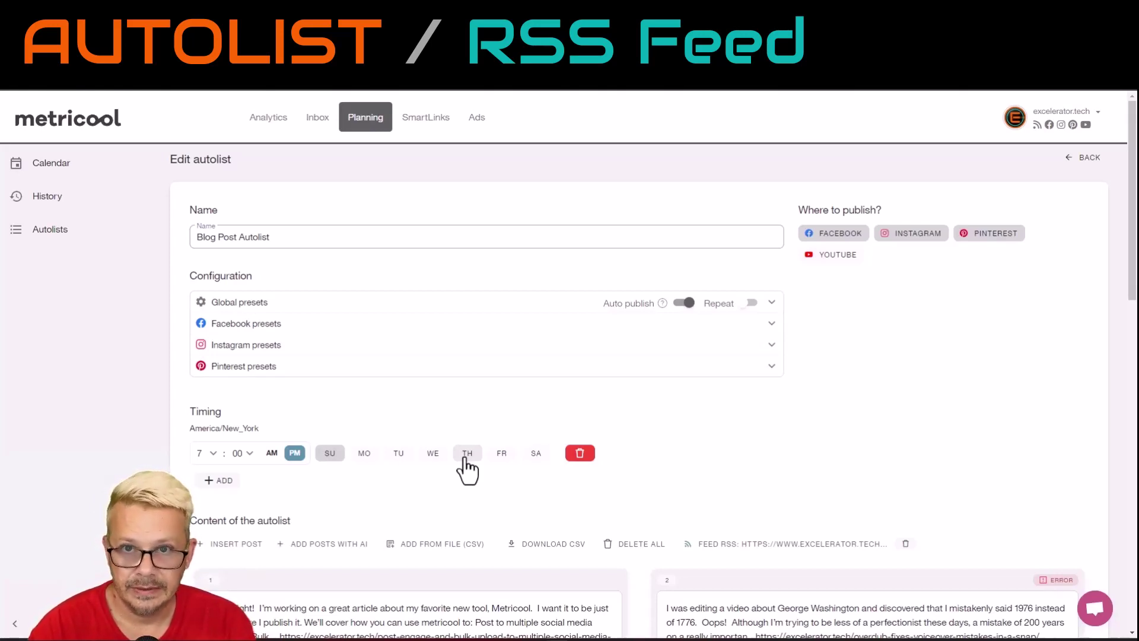
click(467, 468)
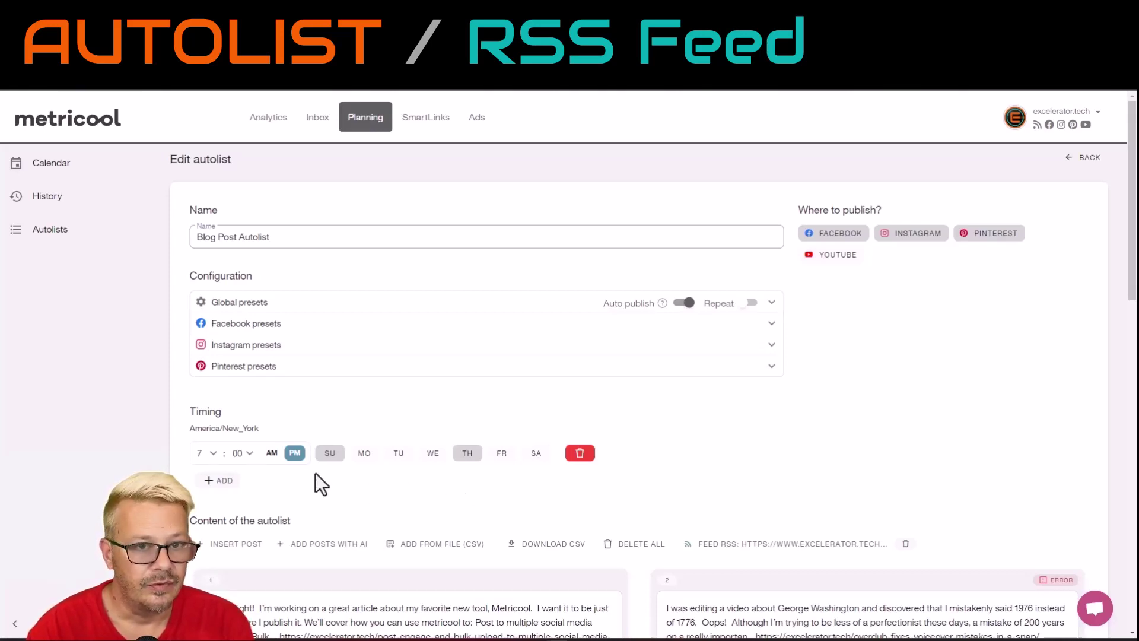
click(330, 455)
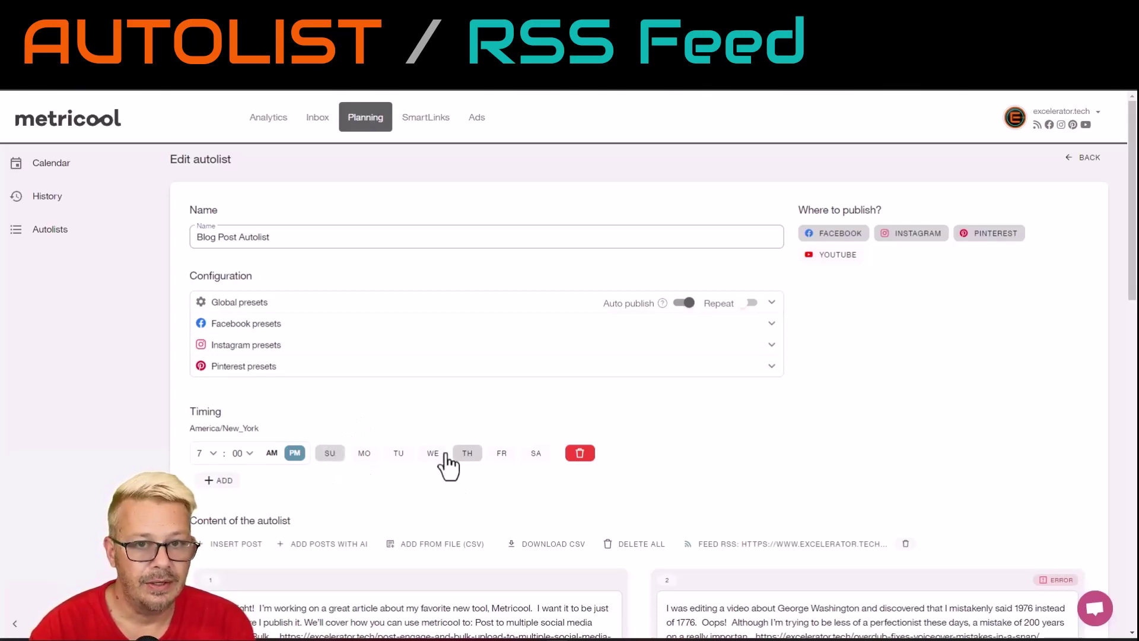
click(468, 456)
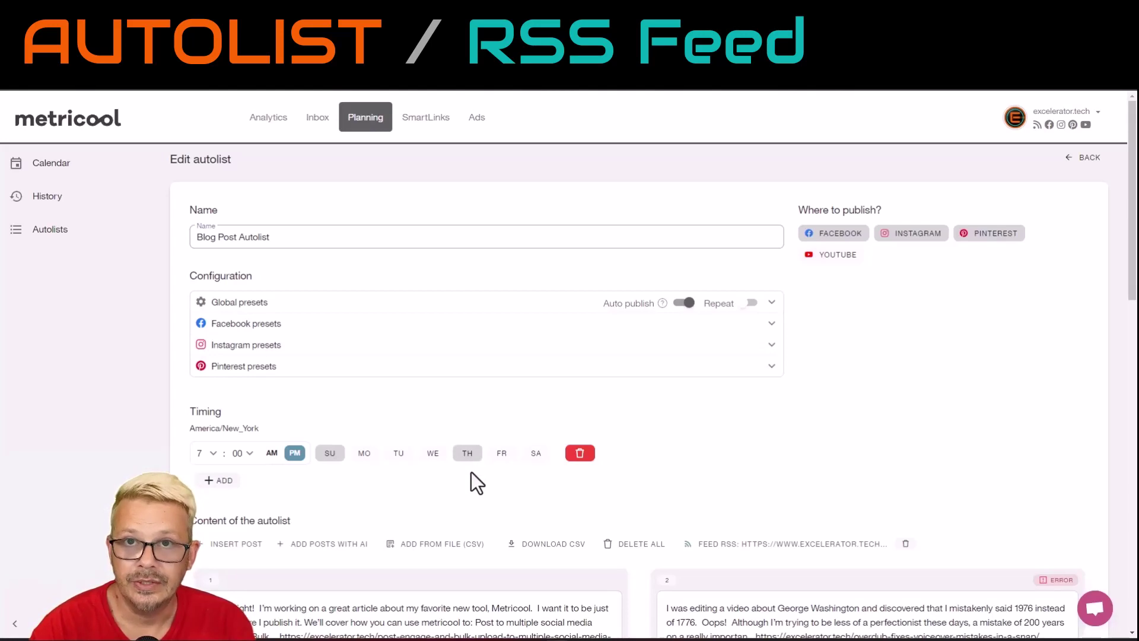
click(330, 458)
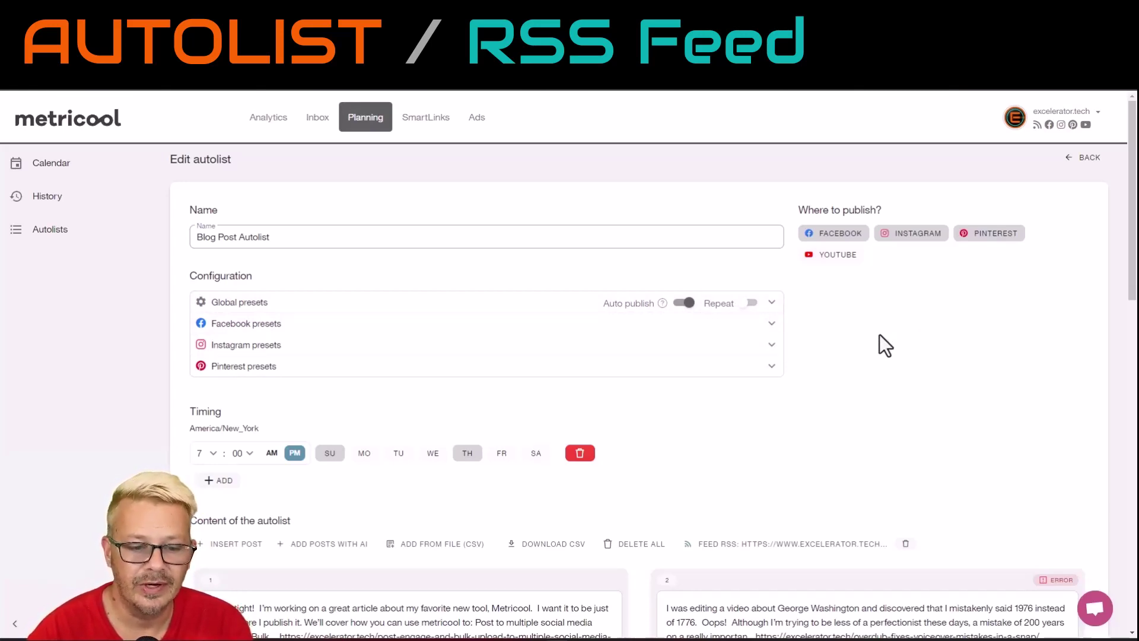
Step: Review the Blog Post Autolist's posts pulled from its linked RSS feed and the networks it publishes to
scroll(680, 357, down, 4)
scroll(680, 357, up, 2)
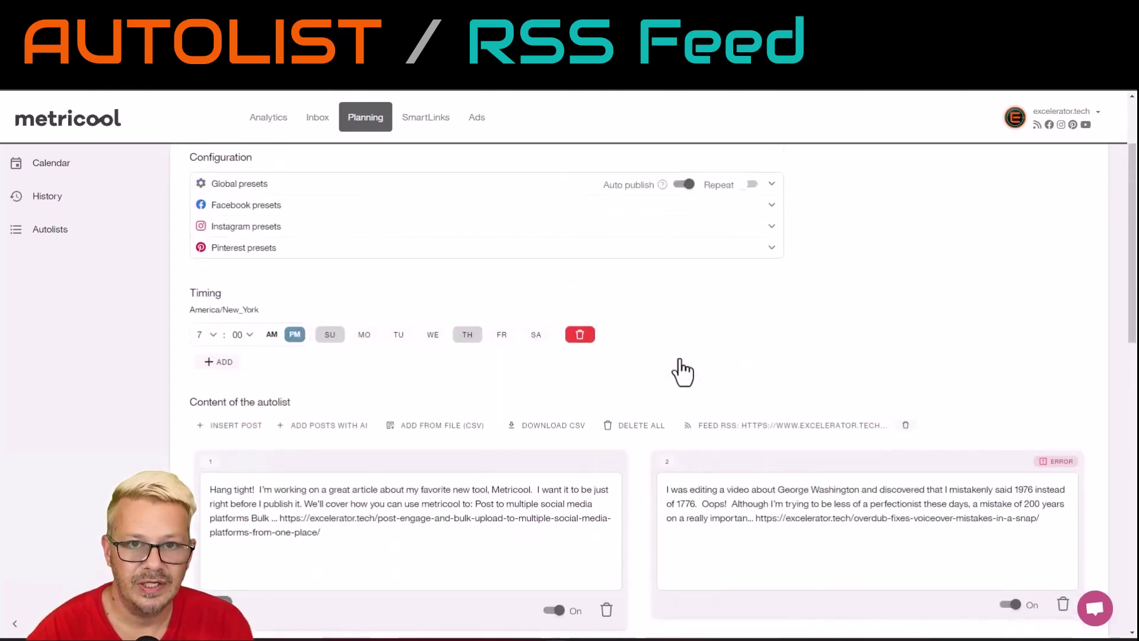
scroll(679, 360, down, 6)
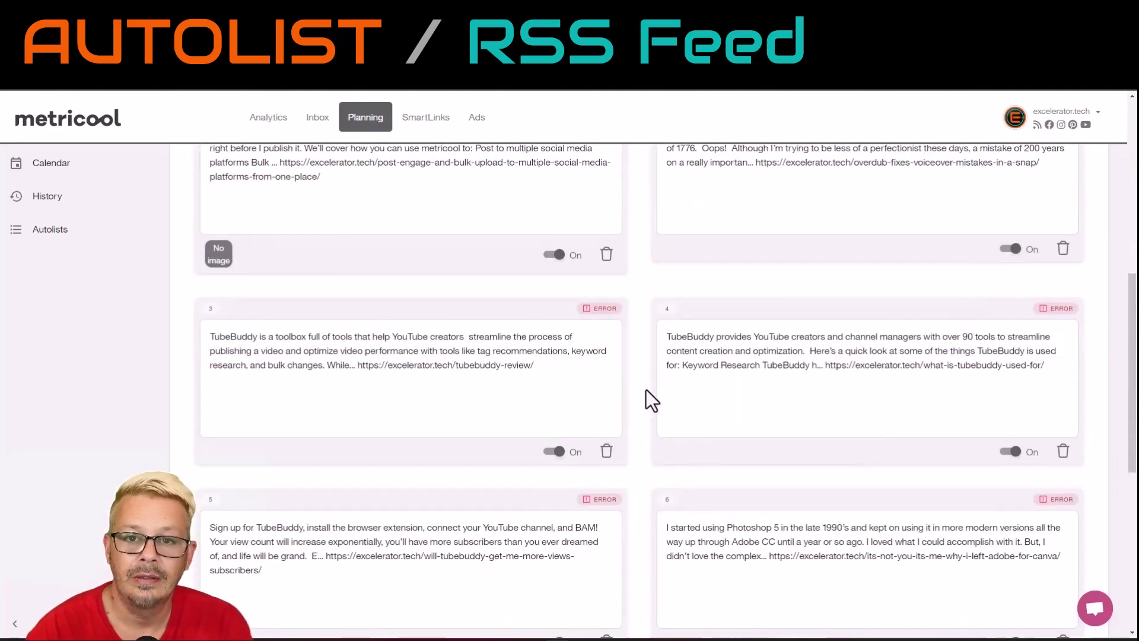
scroll(646, 389, up, 4)
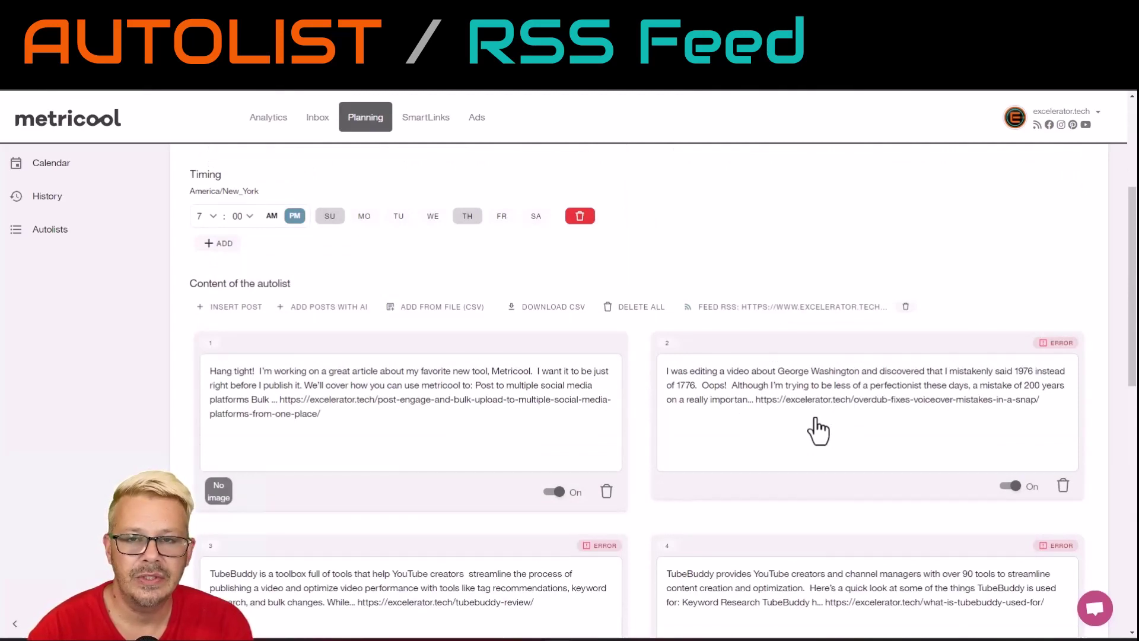
scroll(823, 431, up, 4)
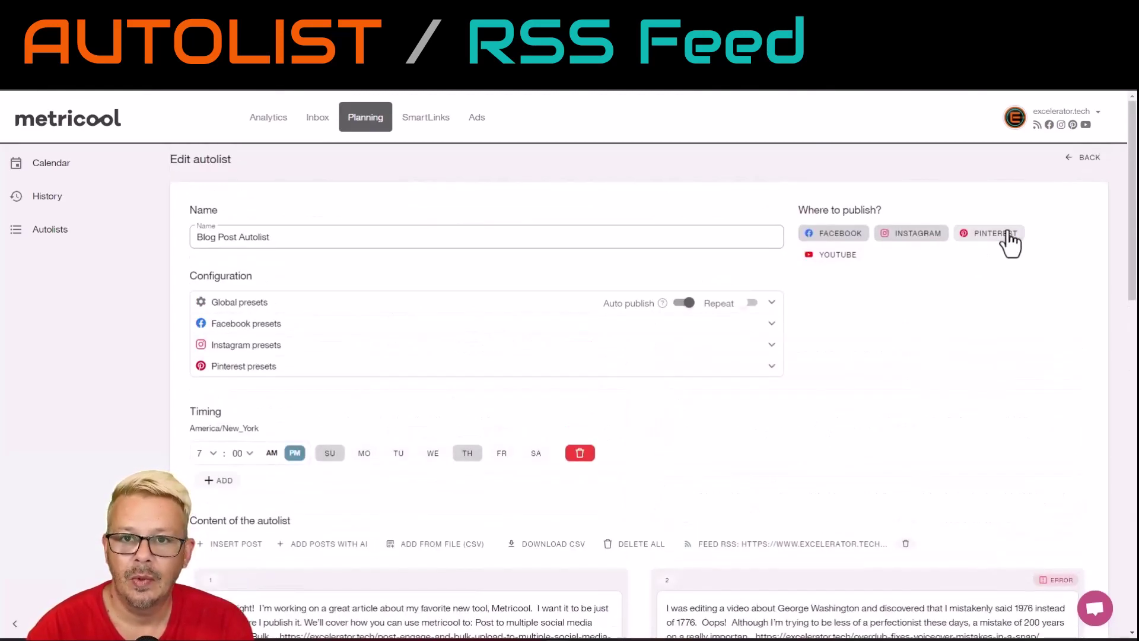
scroll(895, 364, down, 1)
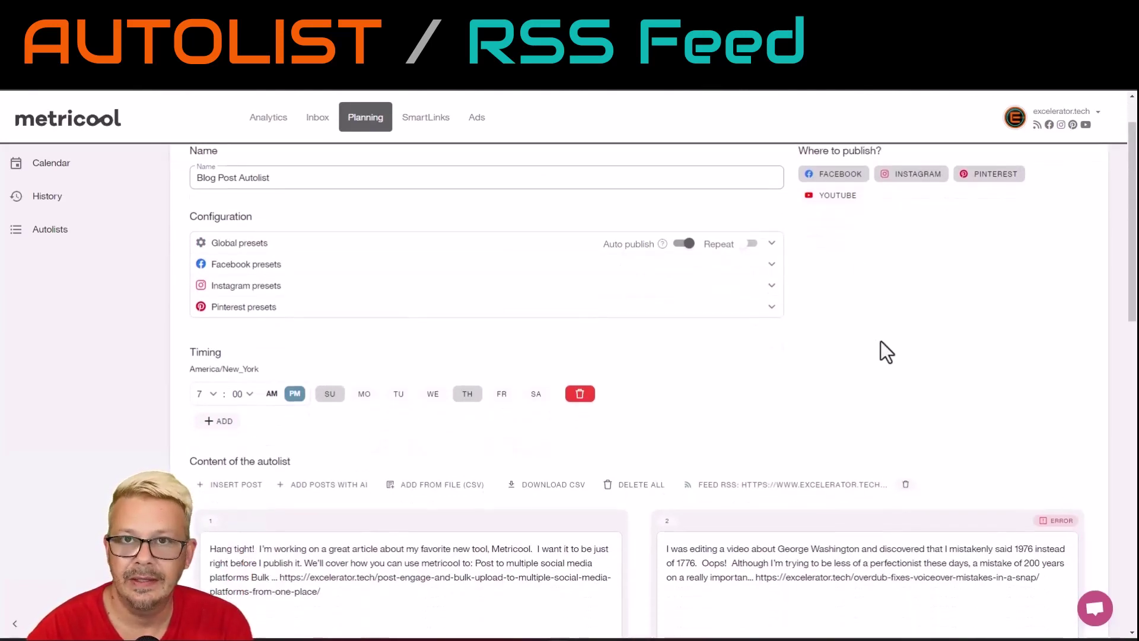
scroll(842, 329, down, 3)
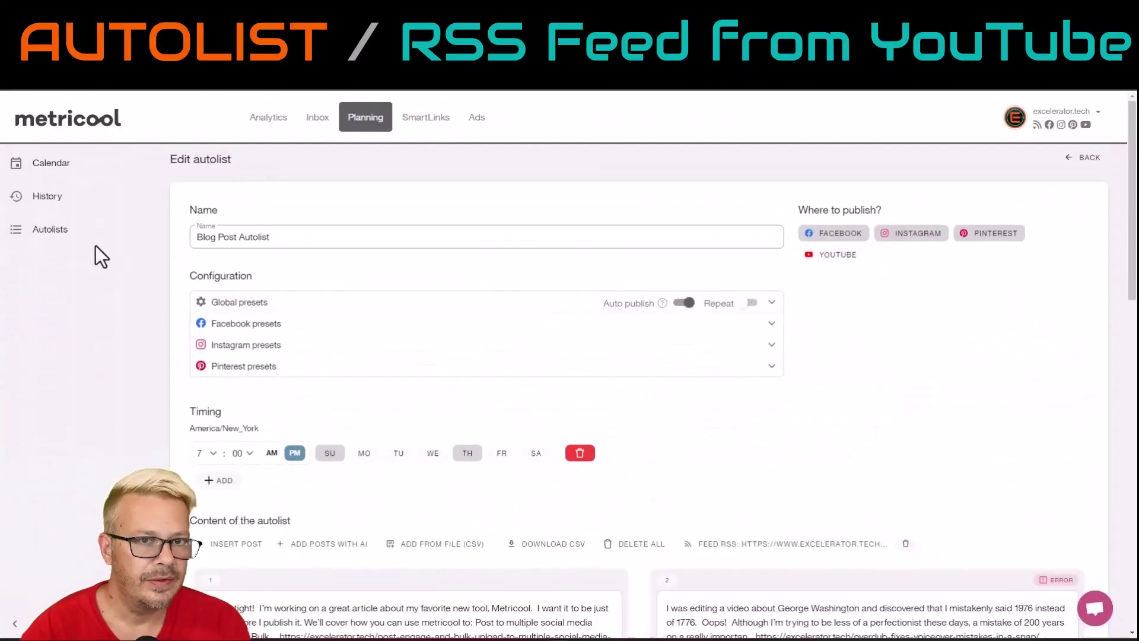
Step: Return to the autolists overview and open the YouTube Video Autolist
click(50, 237)
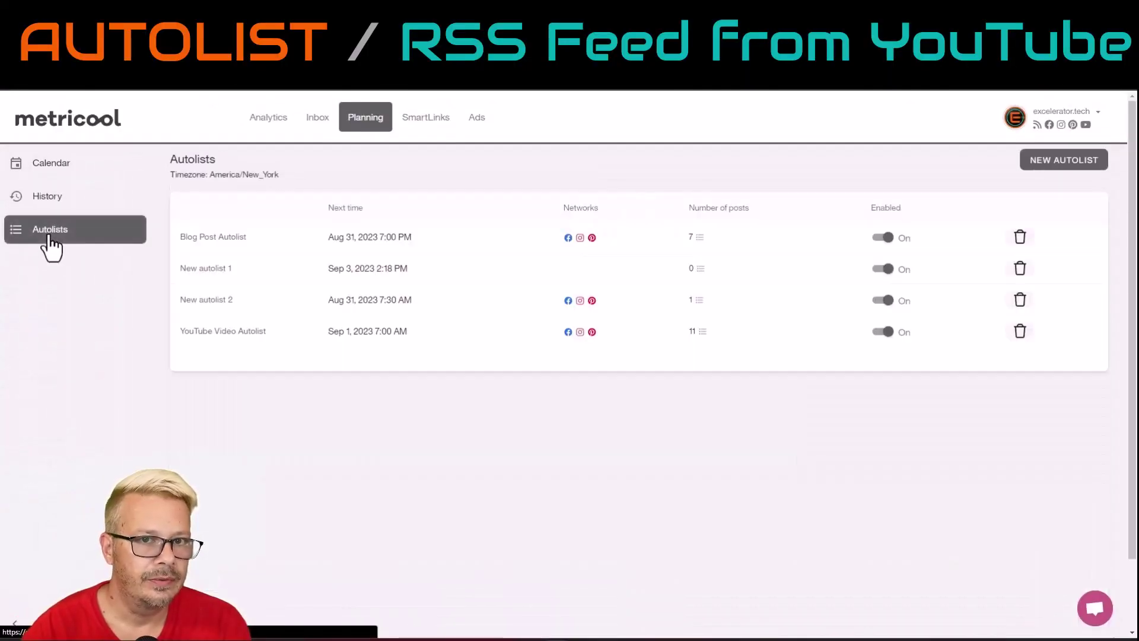
click(224, 332)
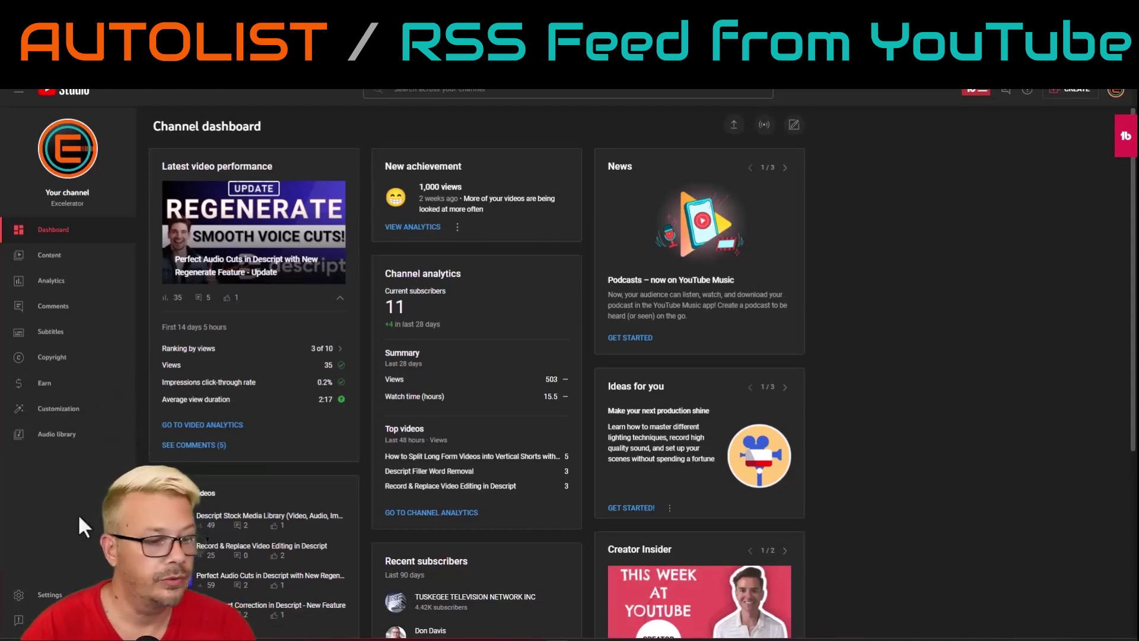
Step: In YouTube Studio, look up the channel URL with its channel ID in the basic info of the channel customization
click(59, 415)
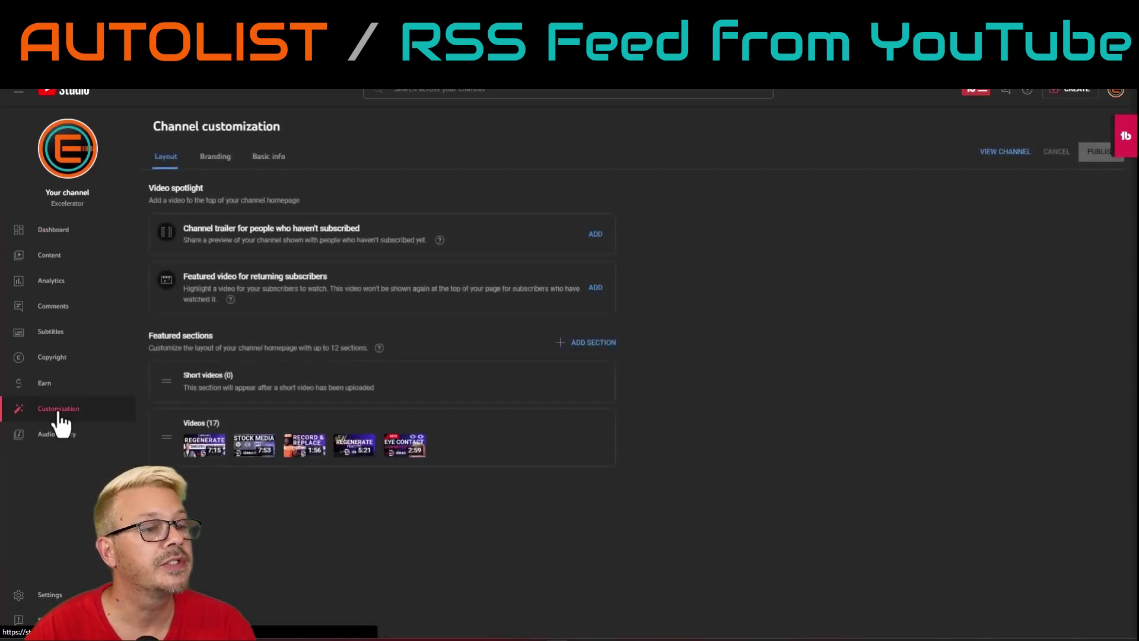
click(220, 157)
click(270, 157)
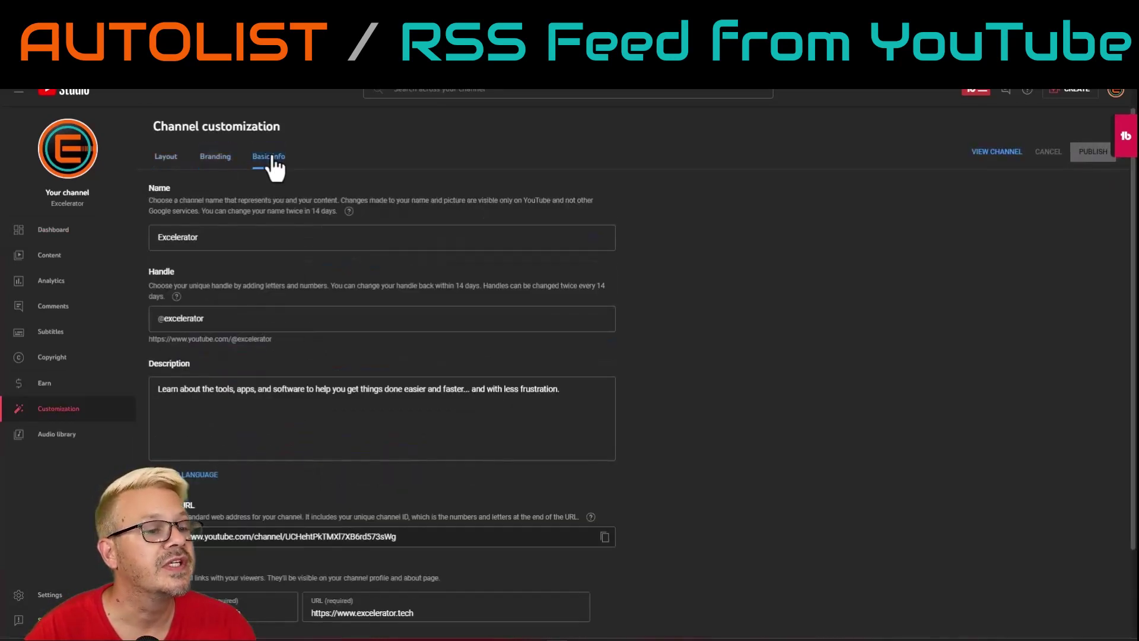
scroll(660, 264, down, 2)
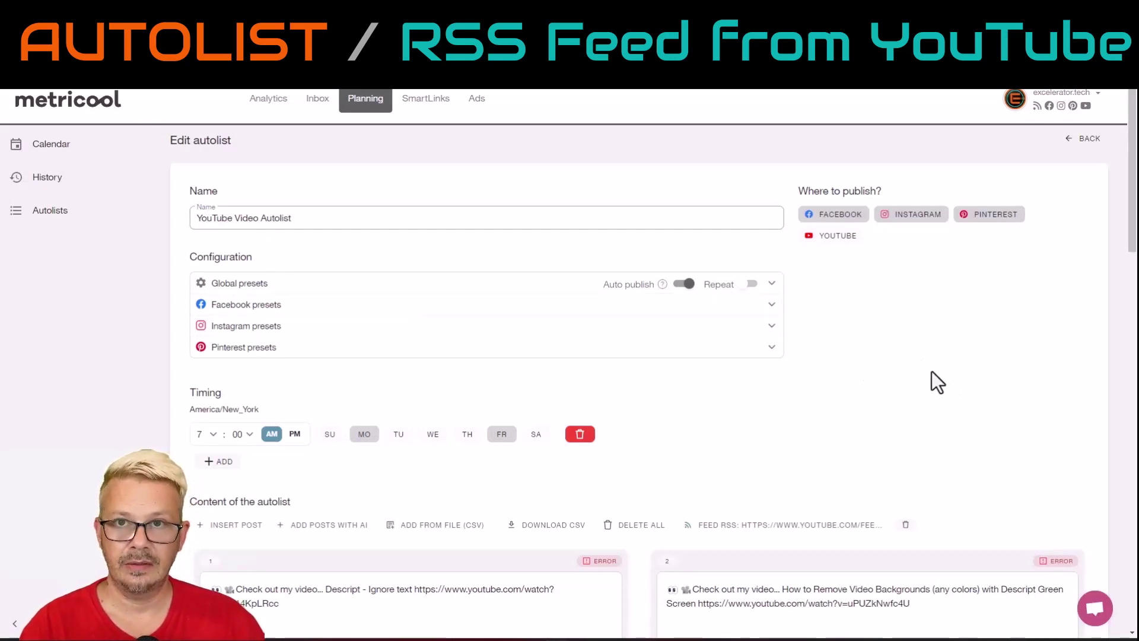
Step: Switch back to Metricool and review the YouTube Video Autolist's timing and the posts generated from its linked feed
scroll(917, 374, down, 3)
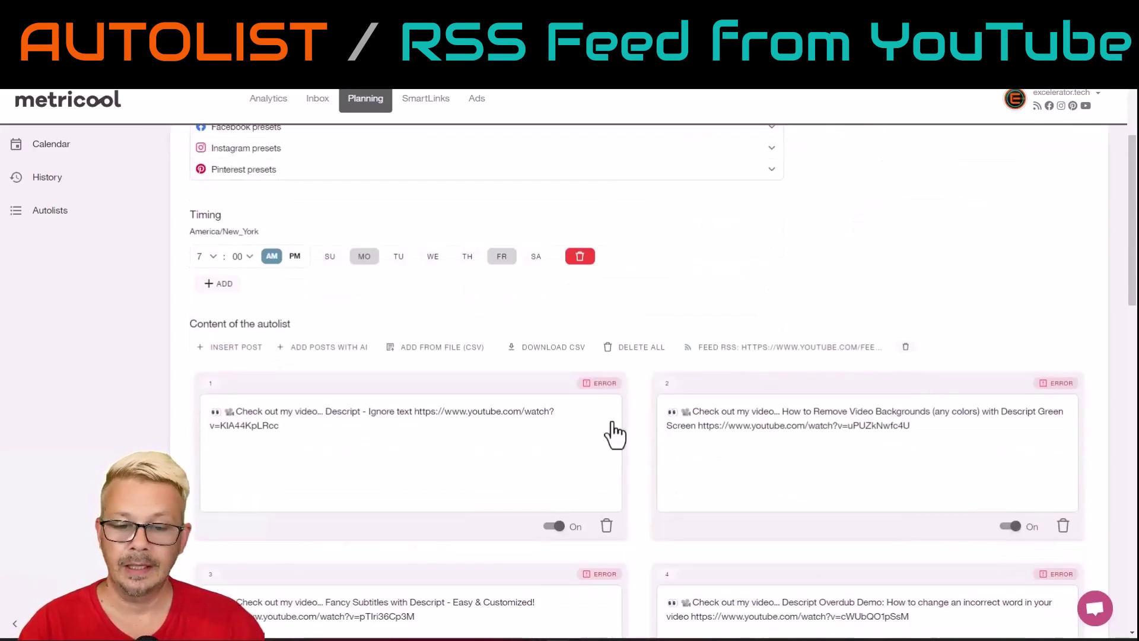
scroll(735, 461, down, 4)
scroll(735, 461, up, 7)
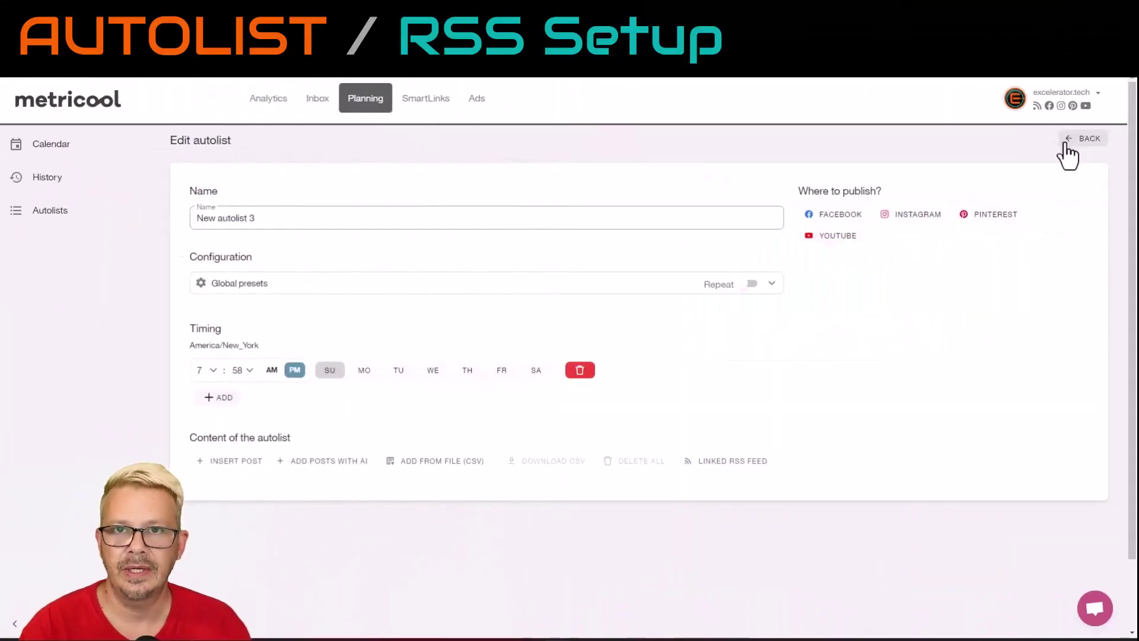
Step: Create a new autolist from the autolists overview
click(54, 212)
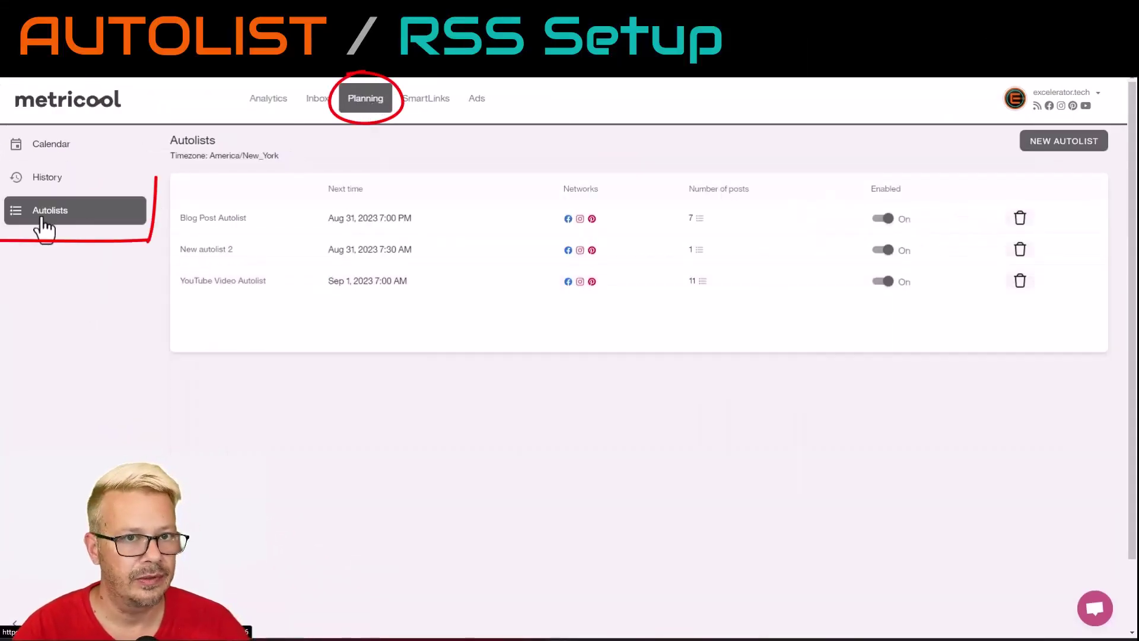
click(1064, 145)
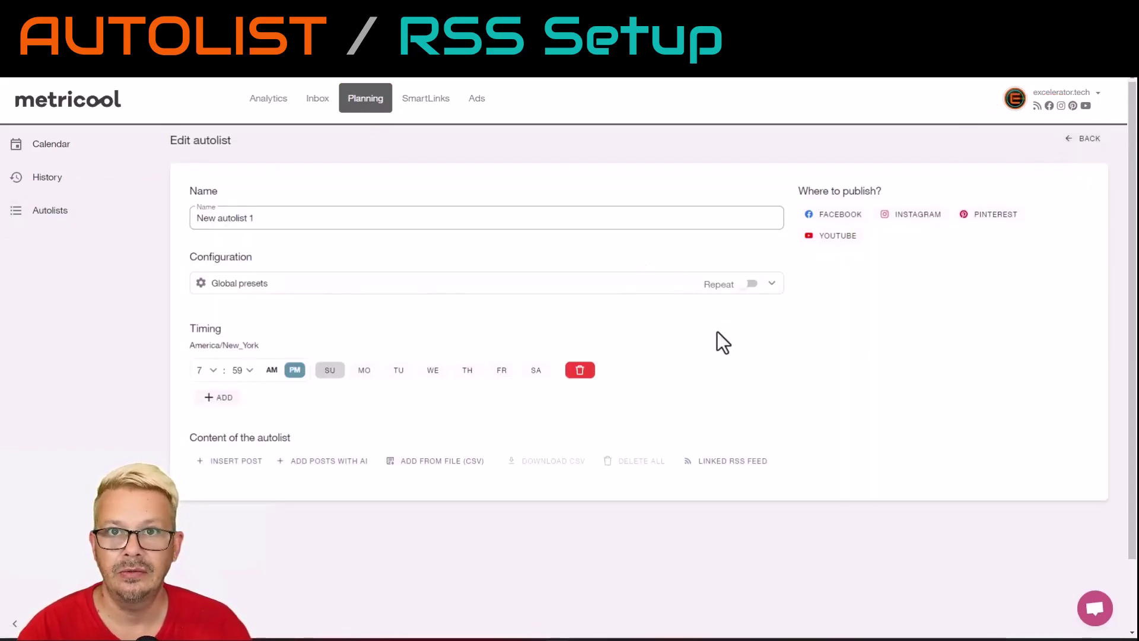
Step: Start linking an RSS feed to the new autolist using the saved youtube.com/feeds/videos.xml URL whose channel_id begins with UCOH7, and search it for posts
click(714, 468)
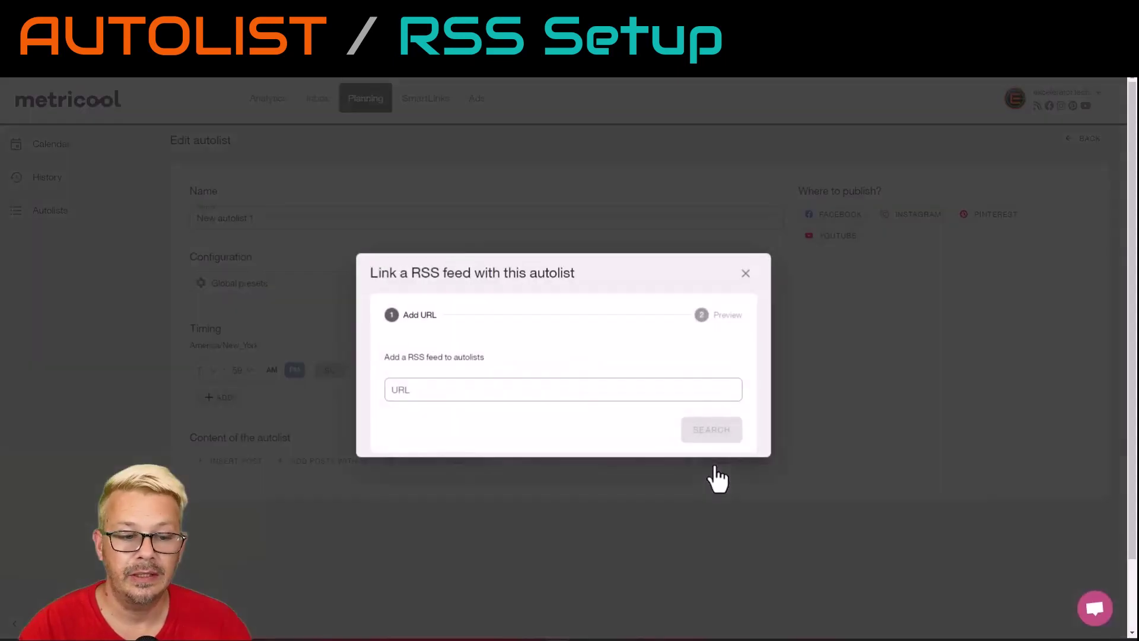
click(737, 469)
click(732, 462)
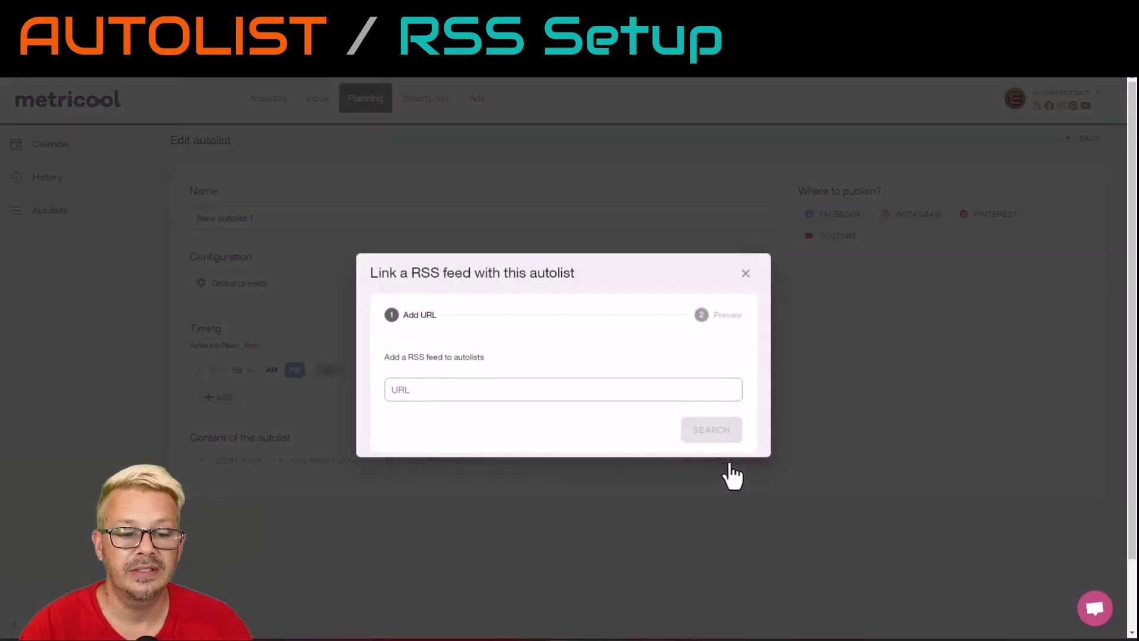
click(466, 392)
right_click(436, 390)
click(561, 383)
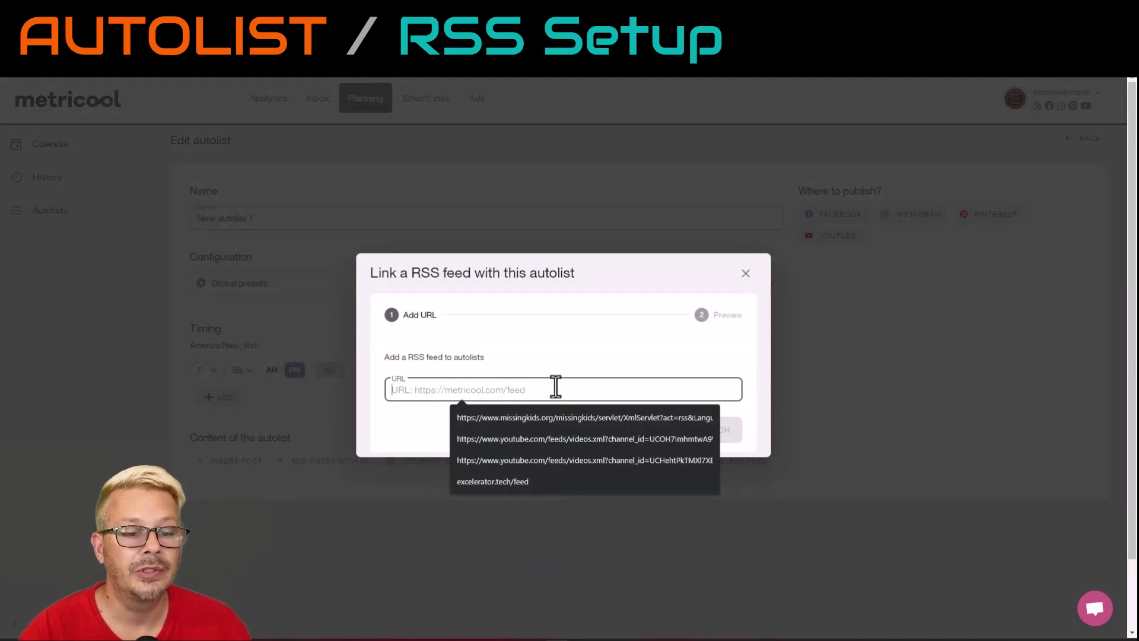
click(647, 443)
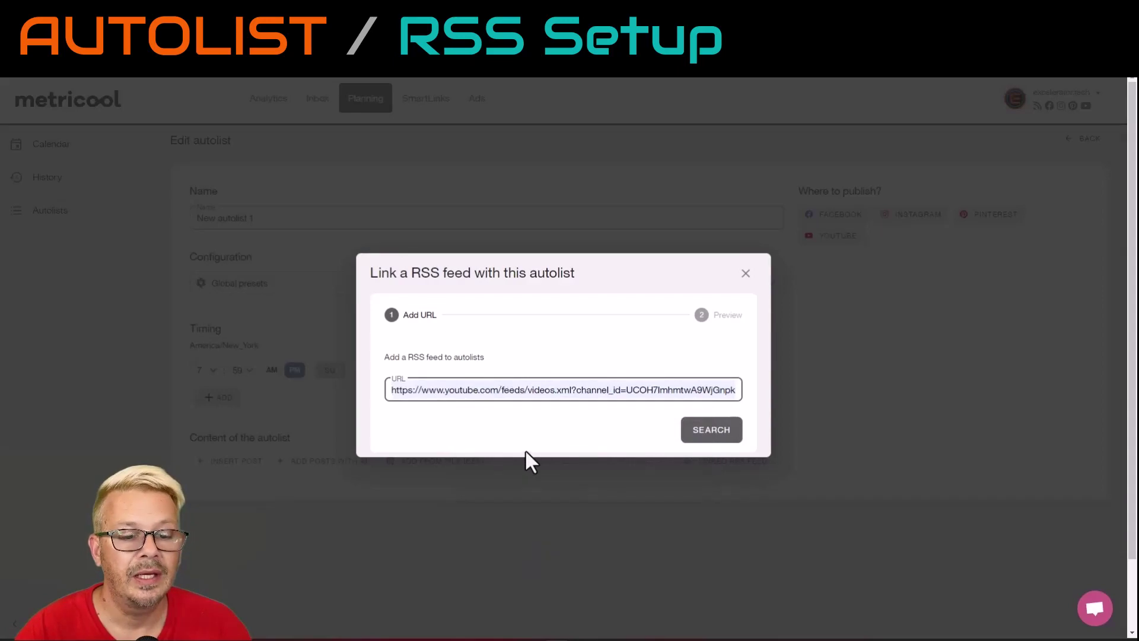
click(720, 436)
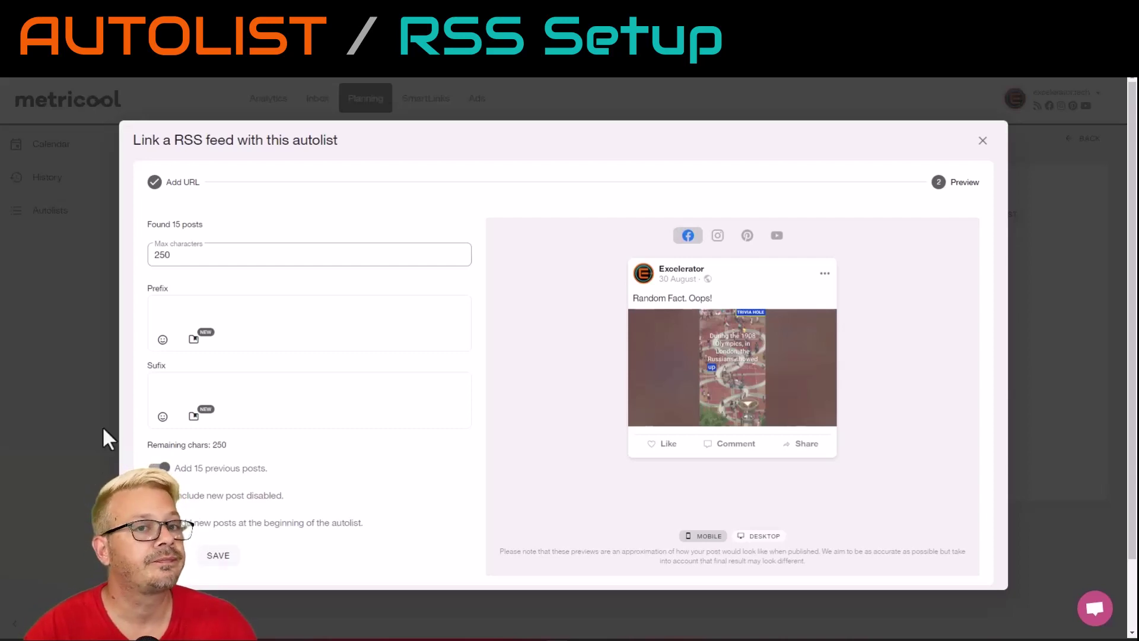
Step: Set the prefix for the feed's posts to "Look at this..."
click(205, 312)
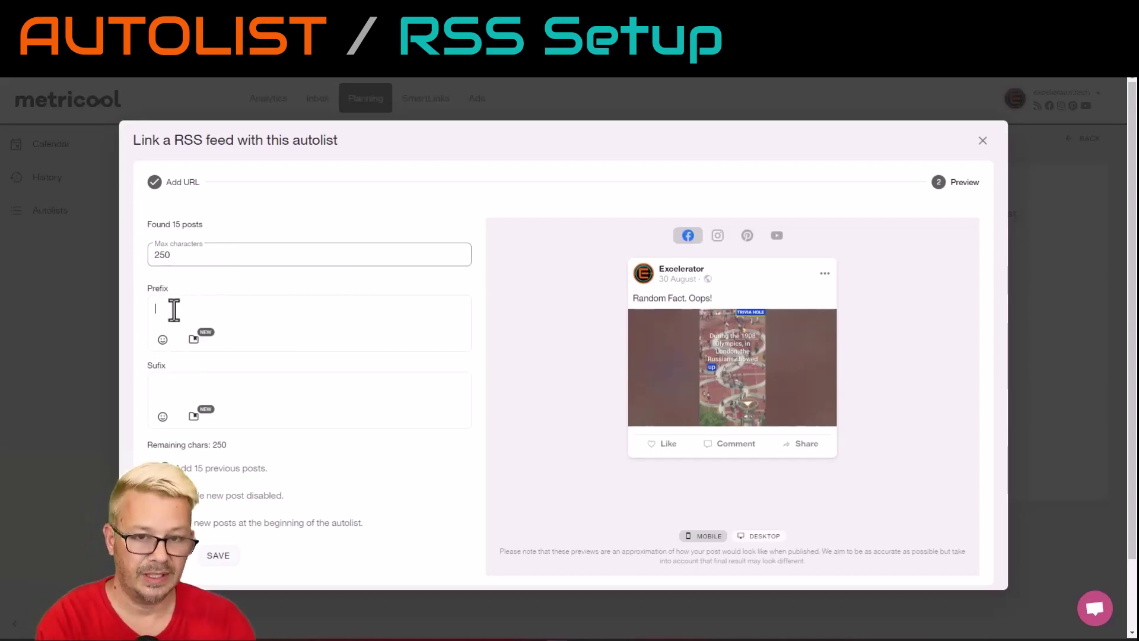
text(Look at this..)
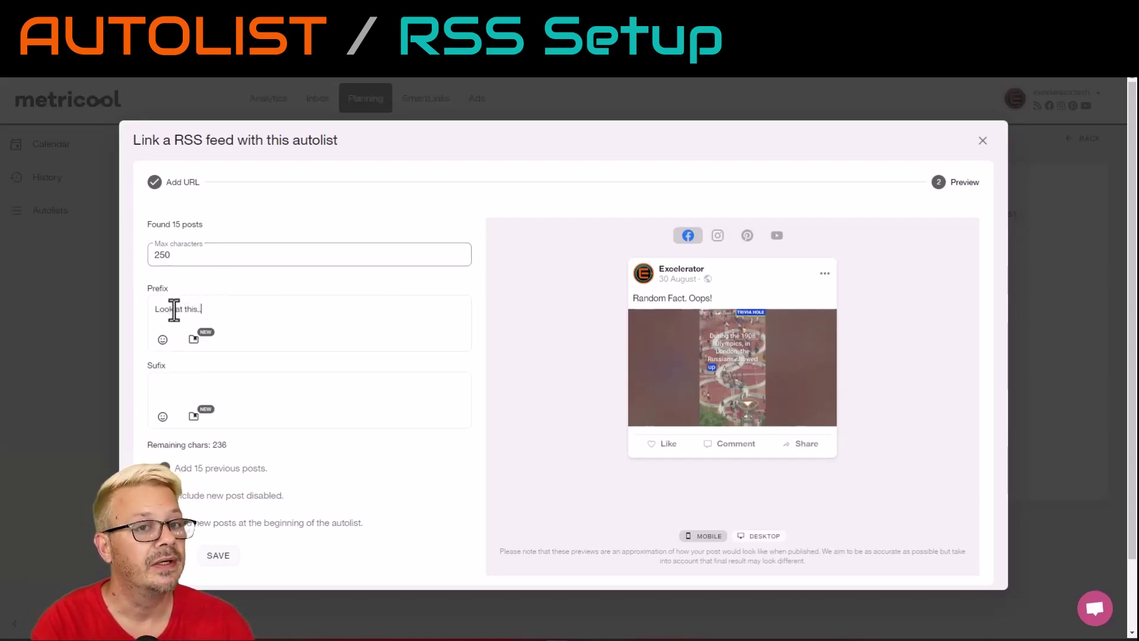
text(.)
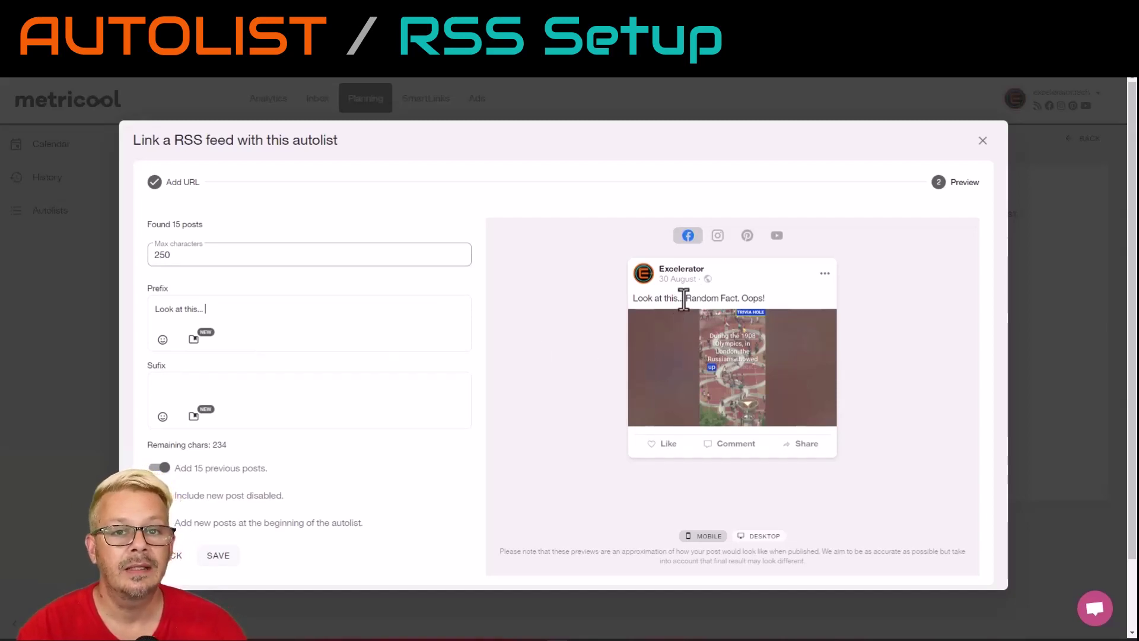
Step: Set the suffix for the feed's posts to "Hope you liked it!" and check the combined wording in the Facebook preview
click(546, 307)
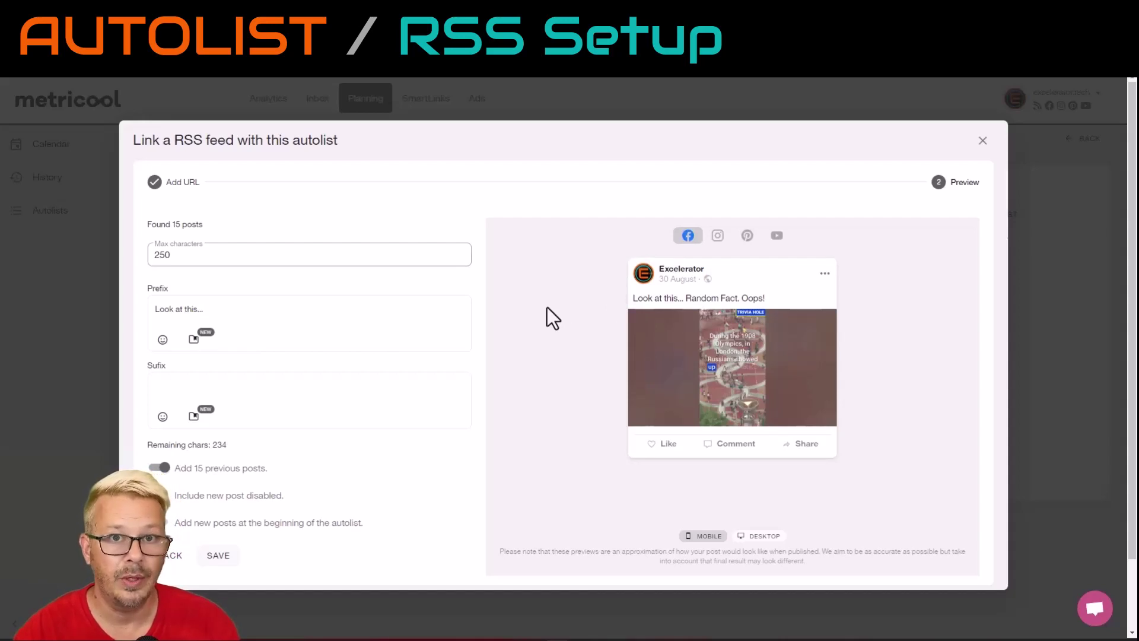
click(182, 381)
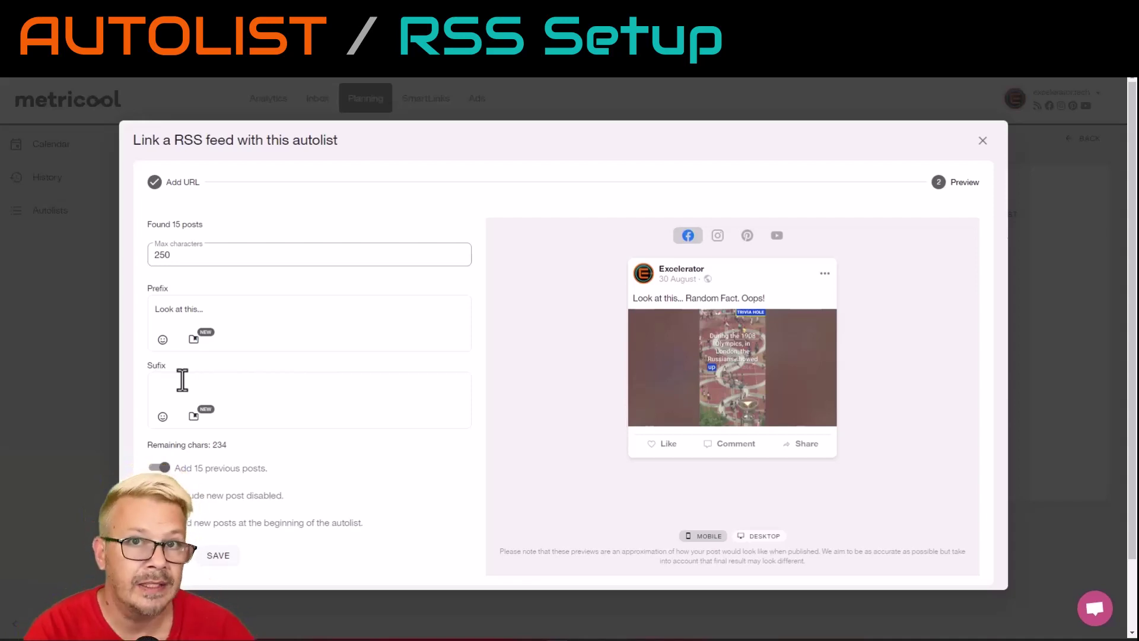
text(Hope you liked it!)
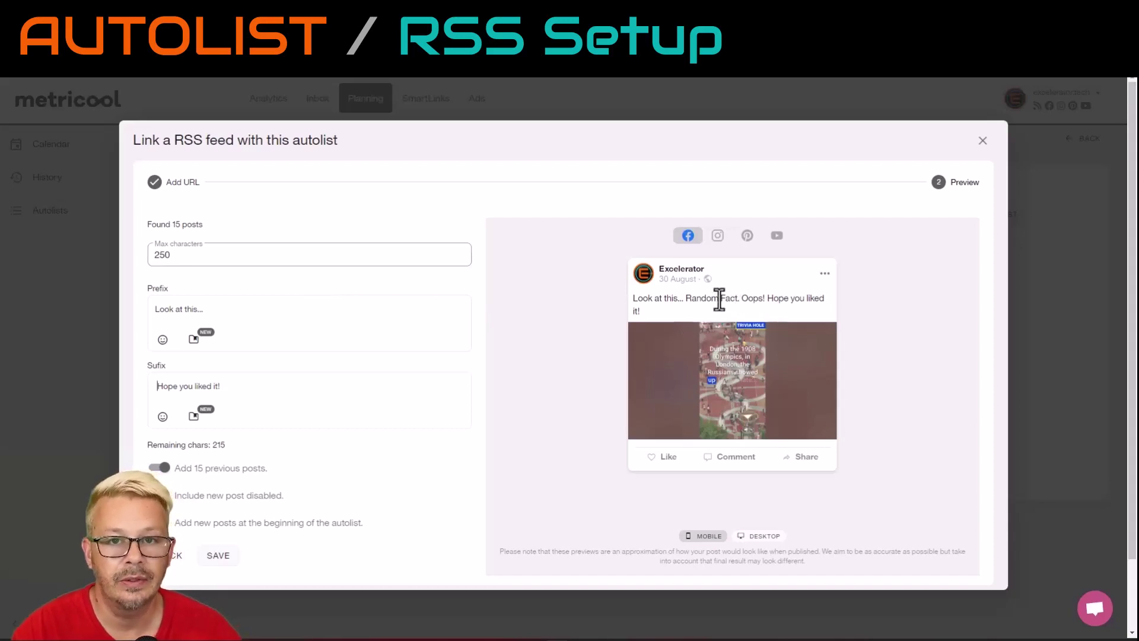
drag(686, 300, 749, 299)
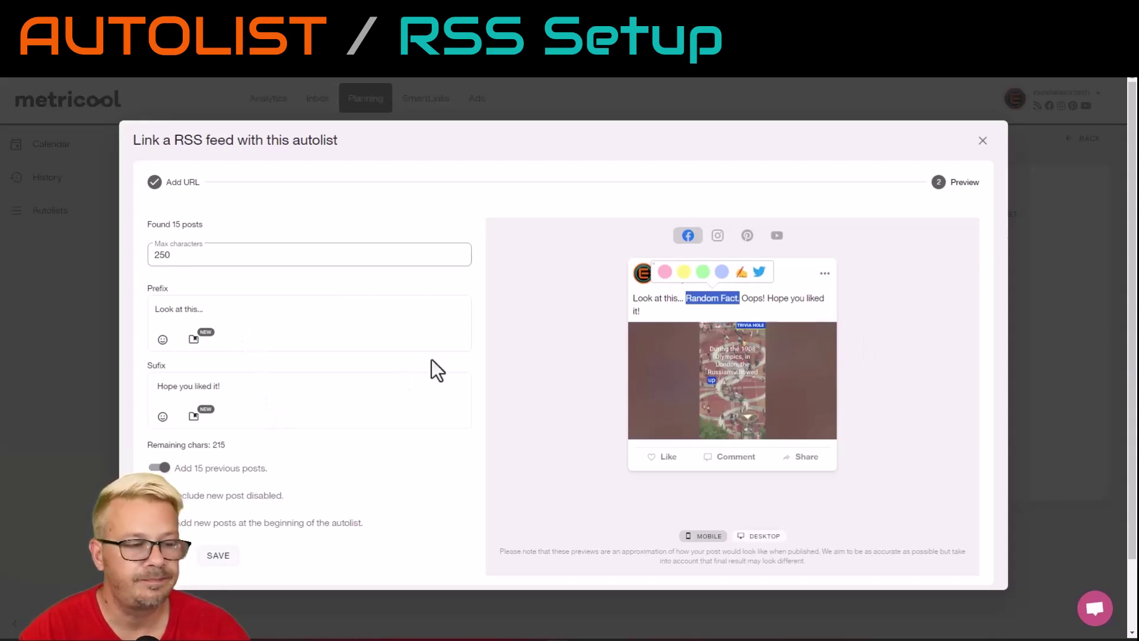
Step: Clear the suffix and prefix texts so the feed's posts carry no added wording
click(245, 394)
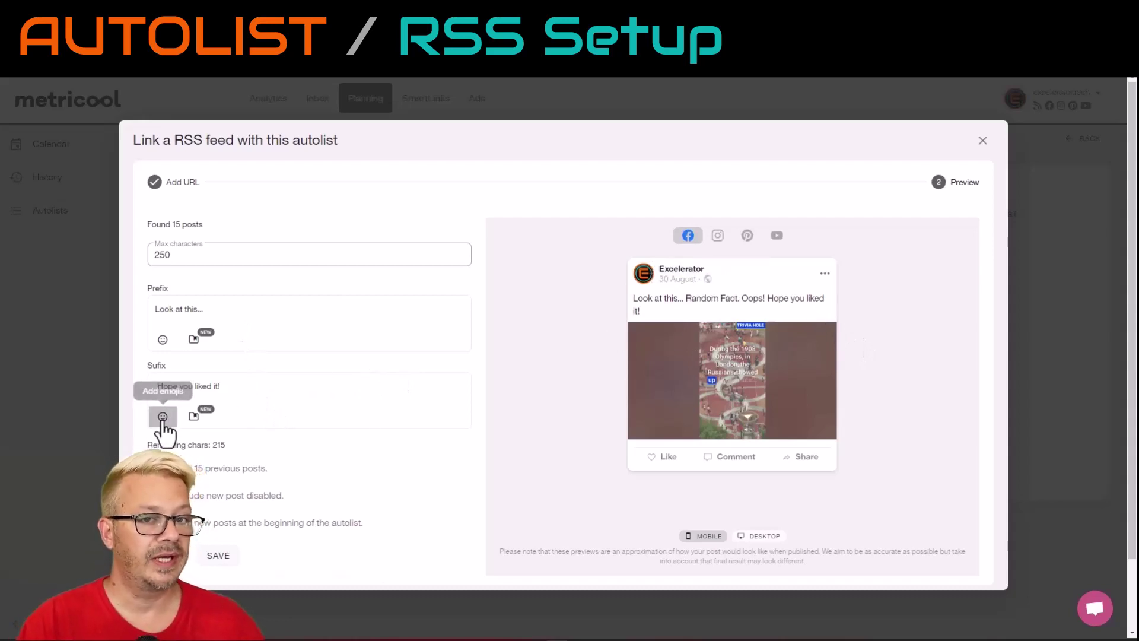
click(163, 417)
click(162, 421)
click(255, 385)
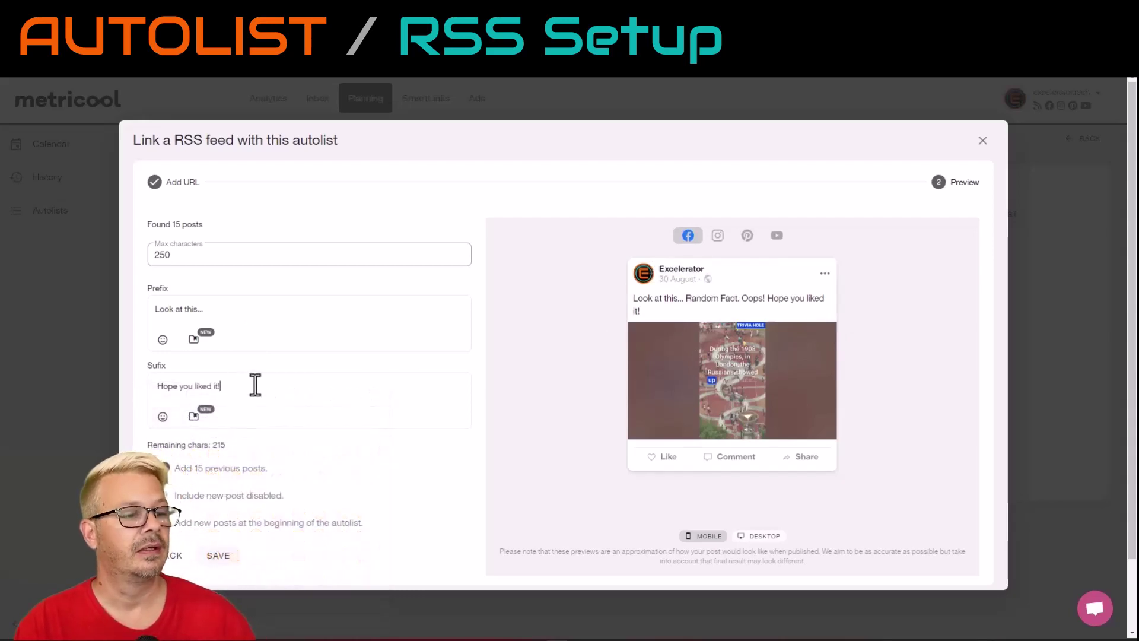
key(BackSpace)
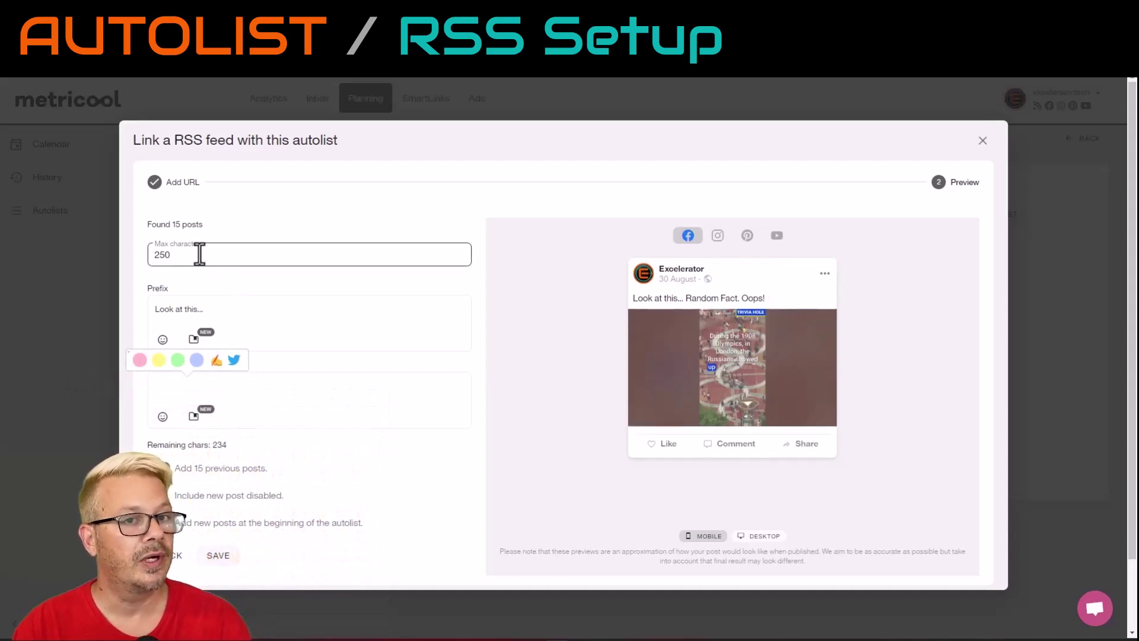
drag(224, 312, 70, 300)
key(BackSpace)
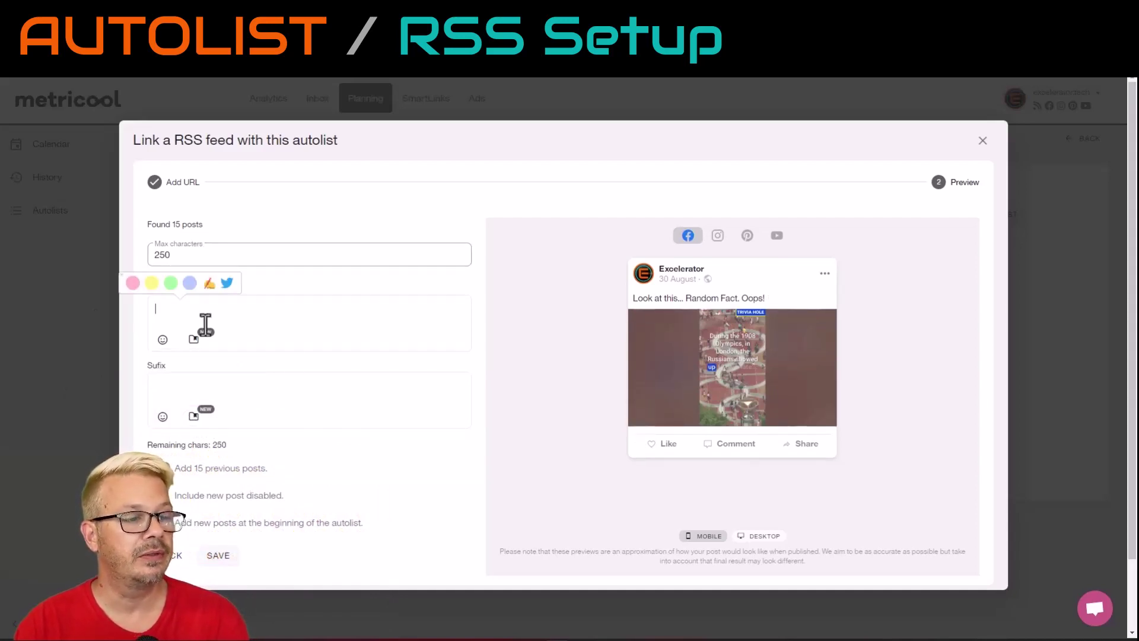
click(214, 374)
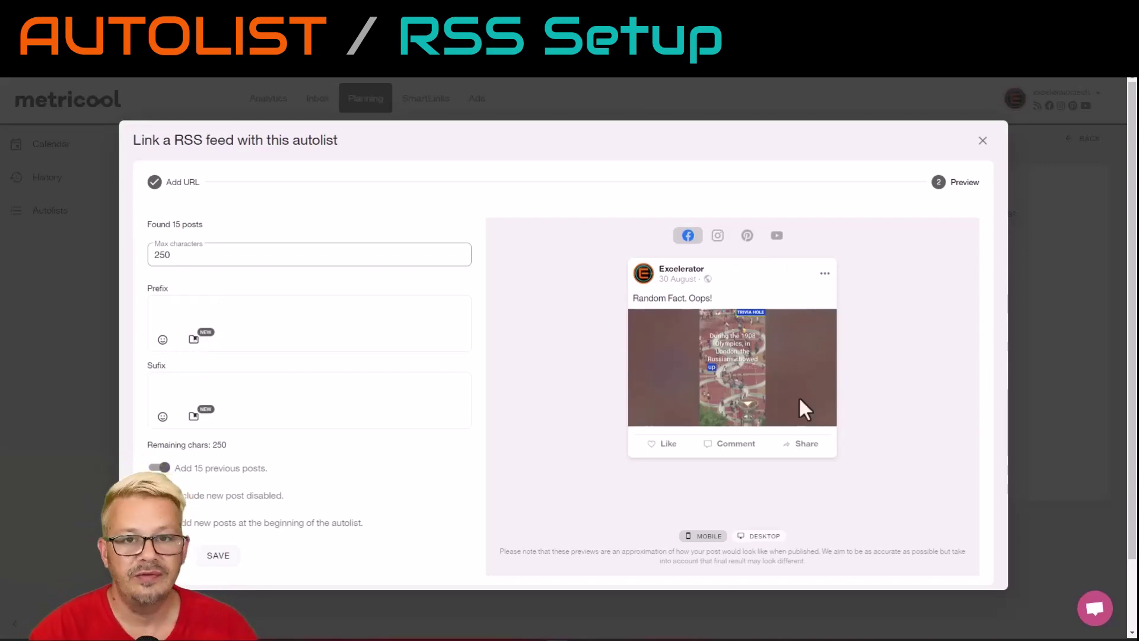
Step: Compare the feed post's previews for Pinterest, YouTube and Facebook
click(747, 236)
click(776, 236)
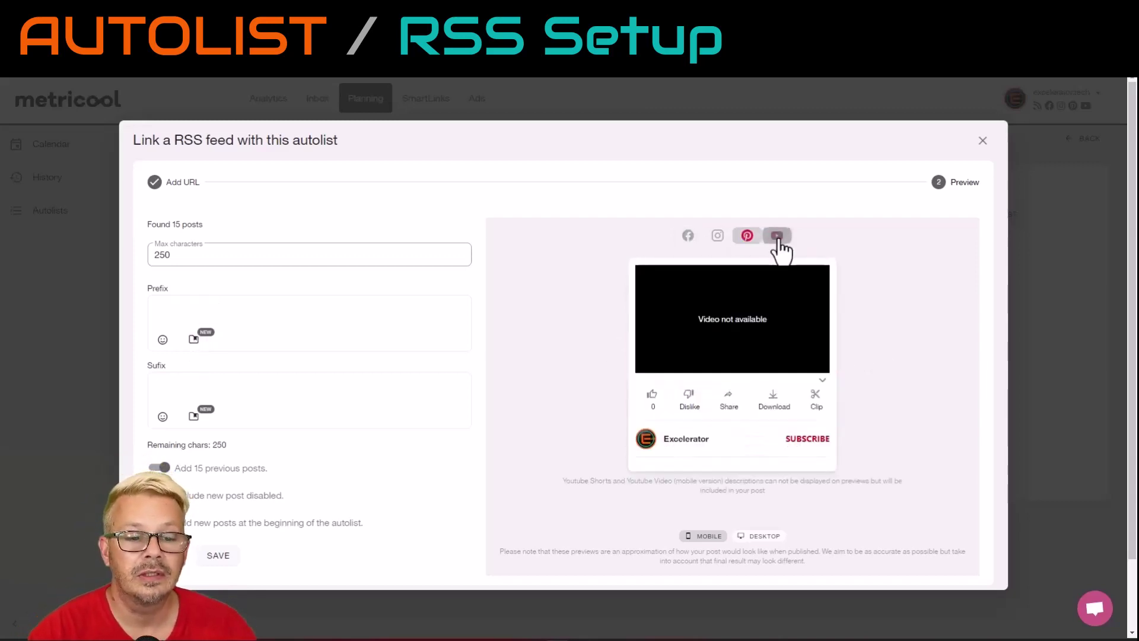
click(746, 236)
click(688, 236)
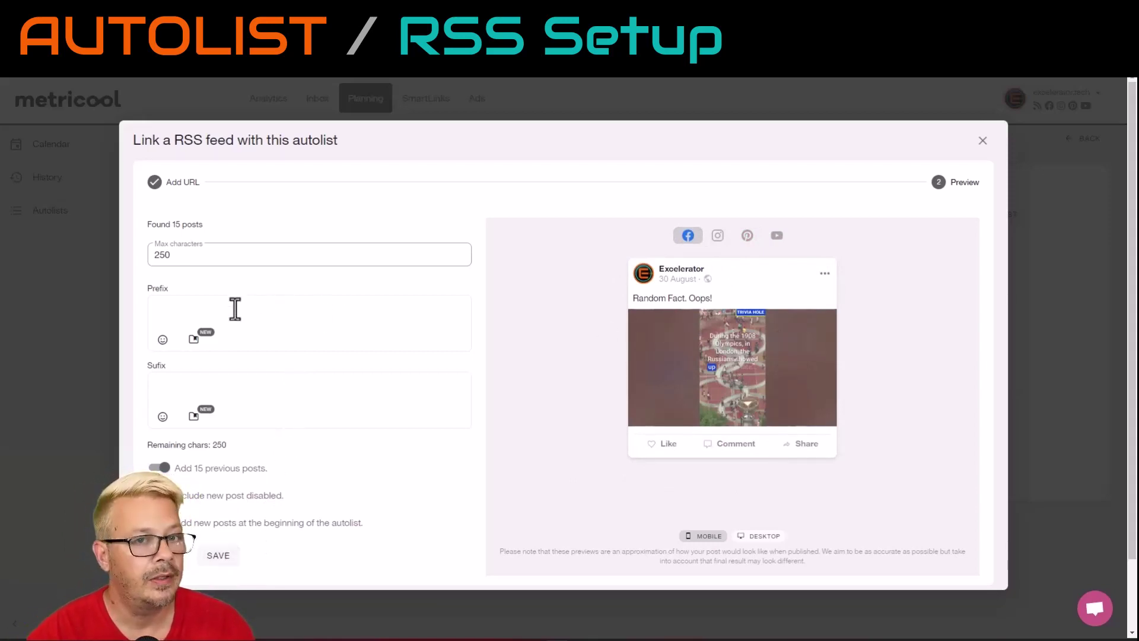
click(185, 392)
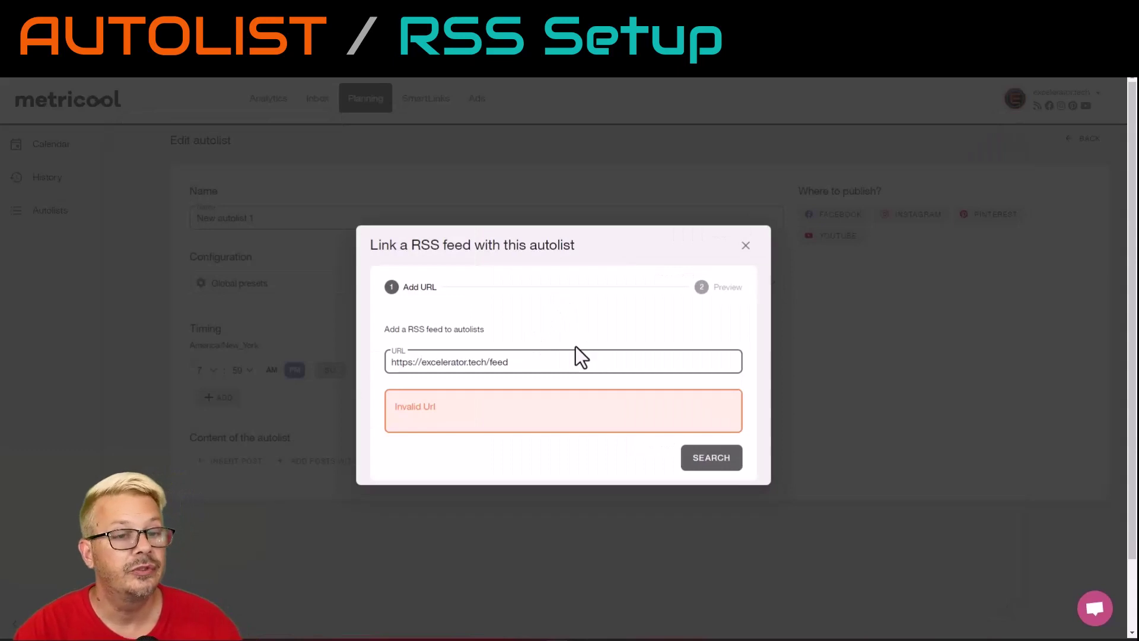
text(www.)
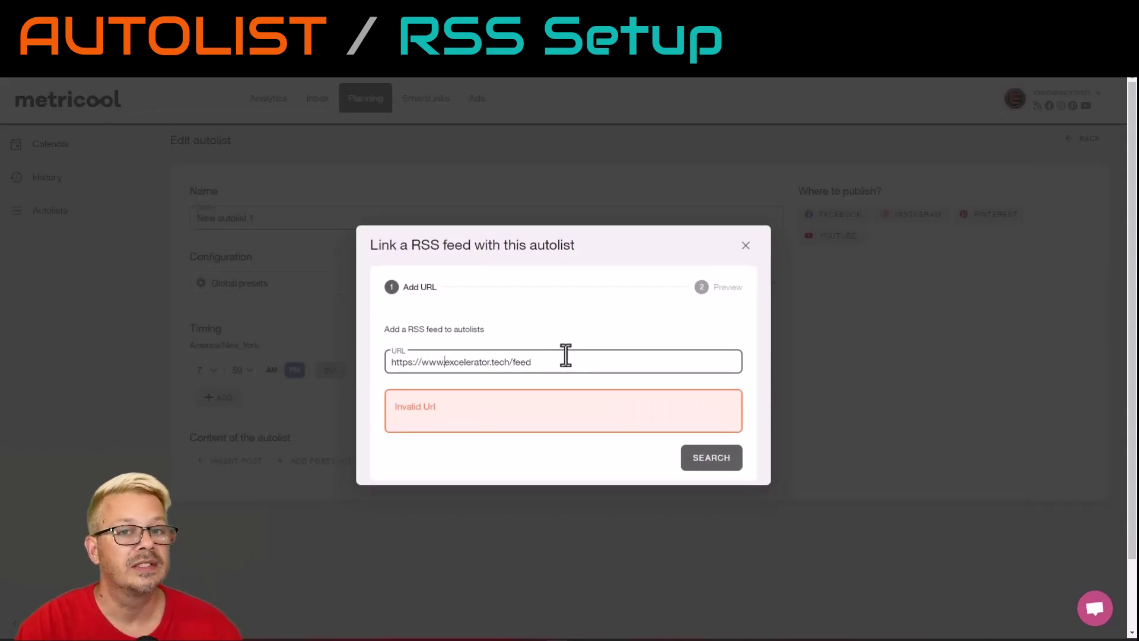
key(Return)
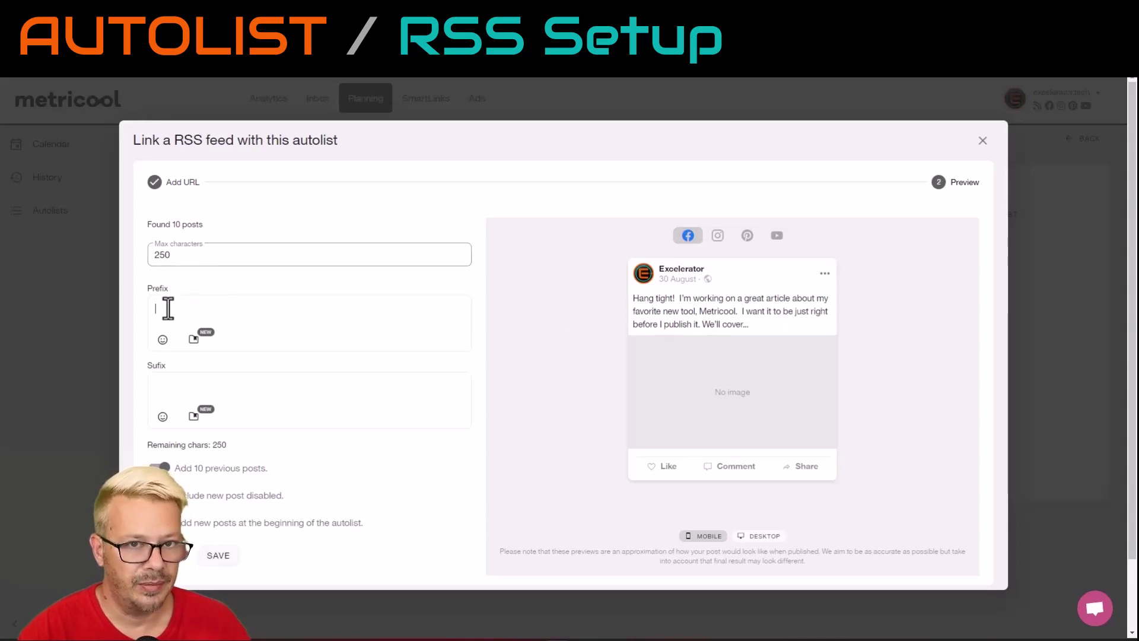
Step: Set the prefix for the blog feed's posts to "May latest blog post:..."
click(186, 311)
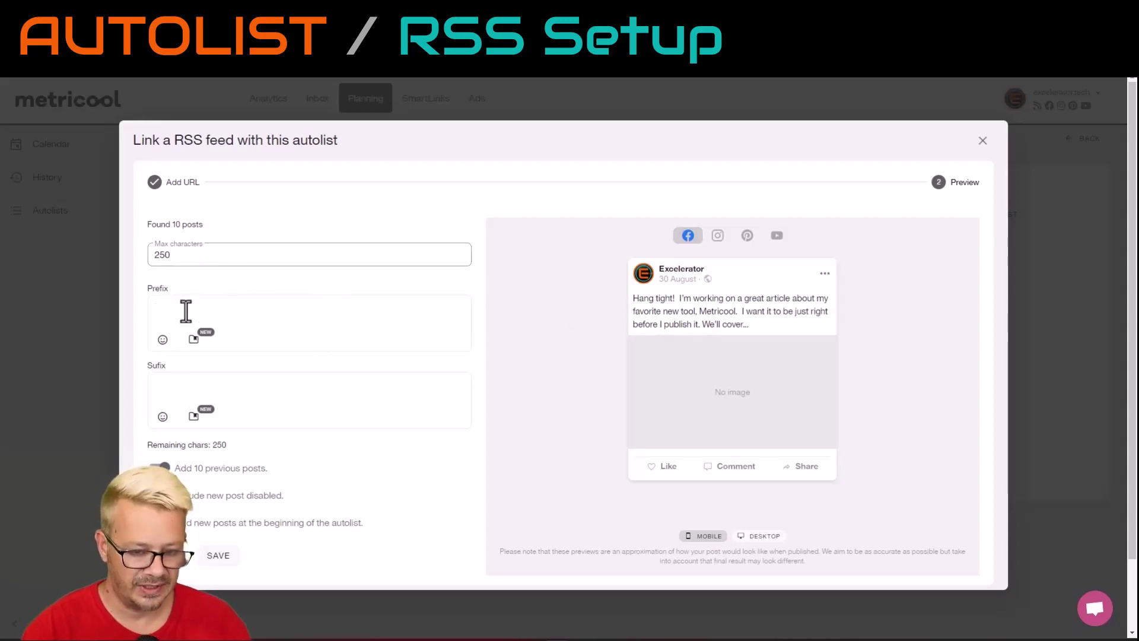
text(Look at this:)
key(ctrl+a)
key(BackSpace)
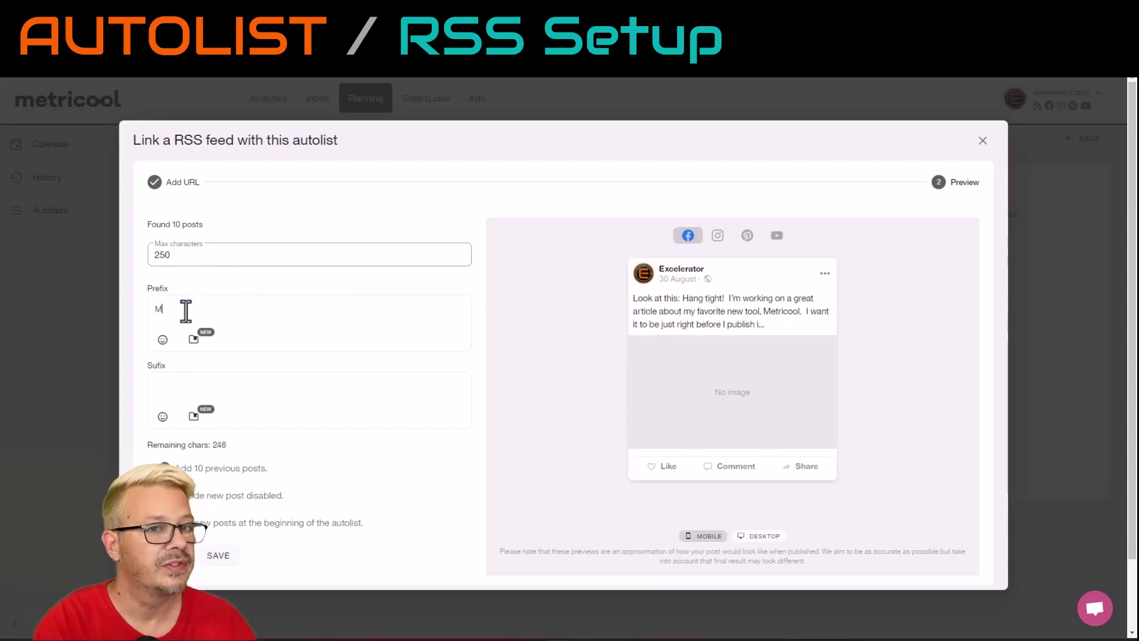
text(May I latest b)
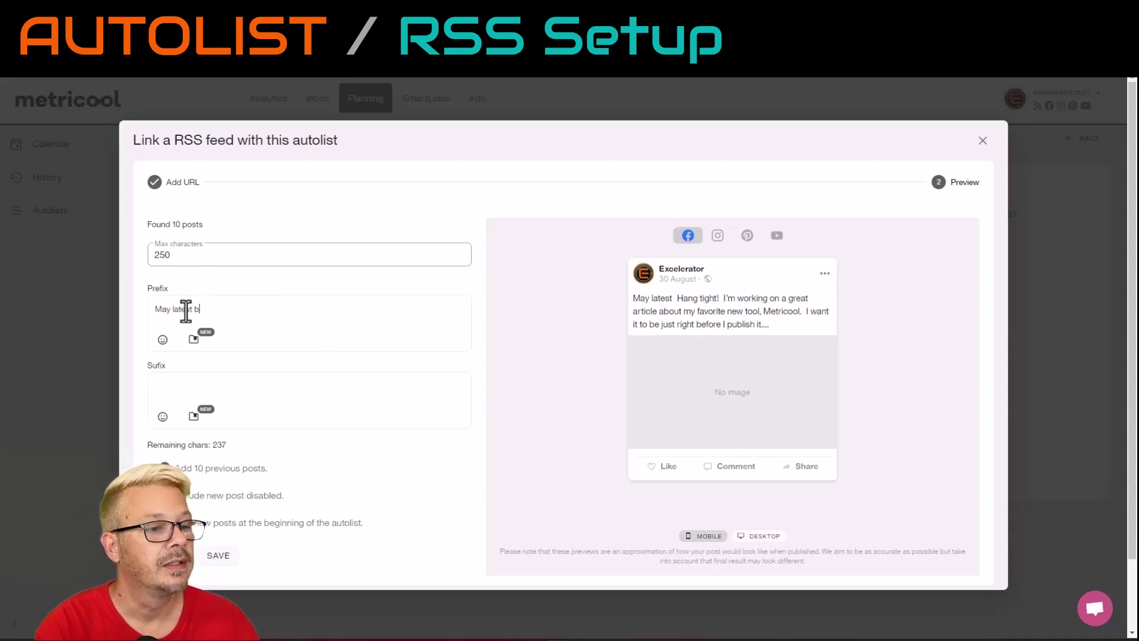
text(log post:...)
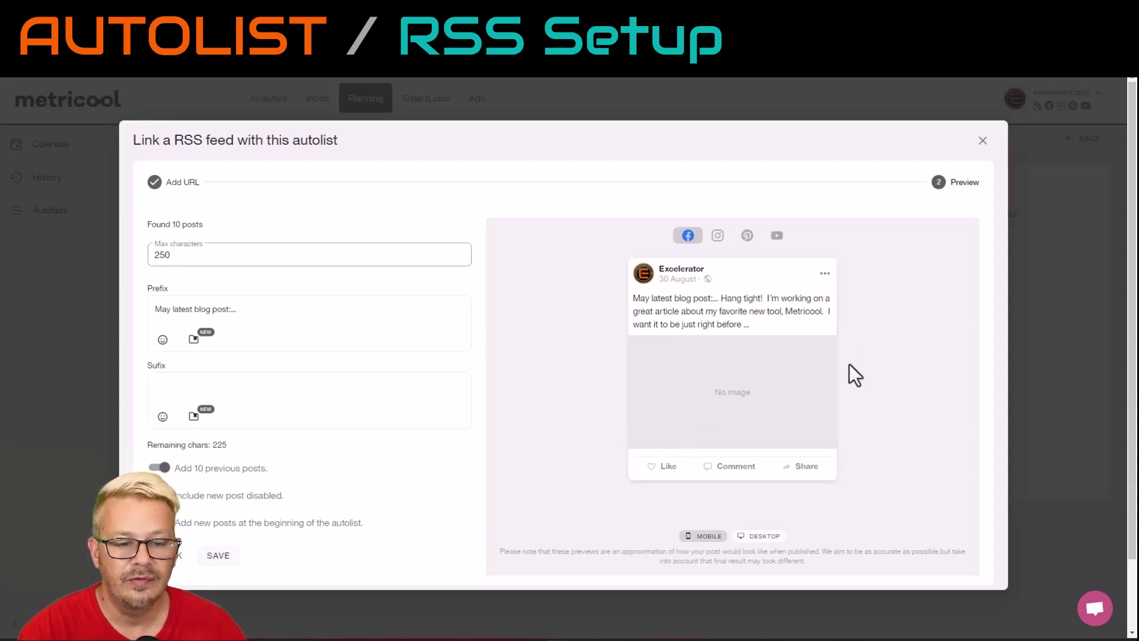
Step: Check the blog post's desktop and mobile previews and its look on Instagram, Pinterest, YouTube and Facebook, and close the feed setup without saving
click(759, 536)
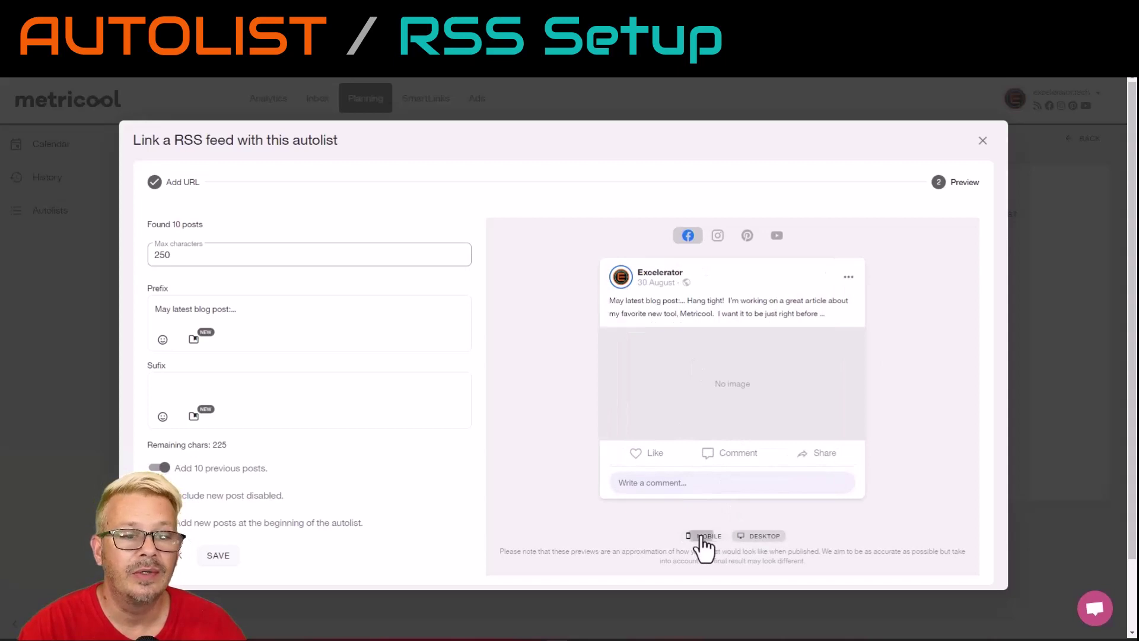
click(704, 536)
click(715, 238)
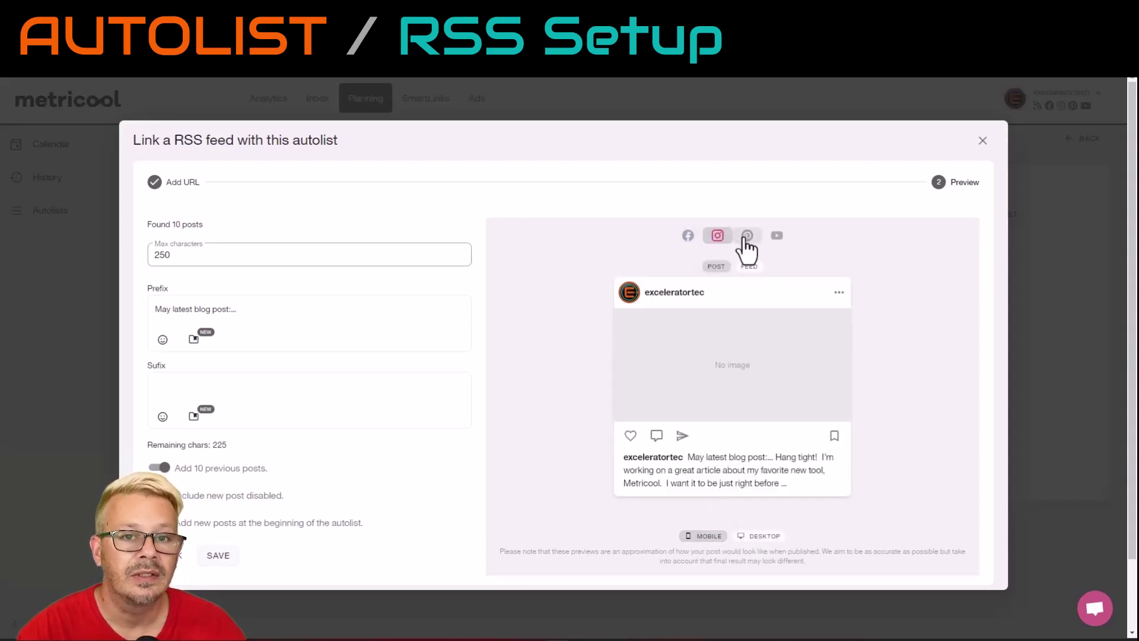
click(747, 236)
click(776, 236)
click(688, 236)
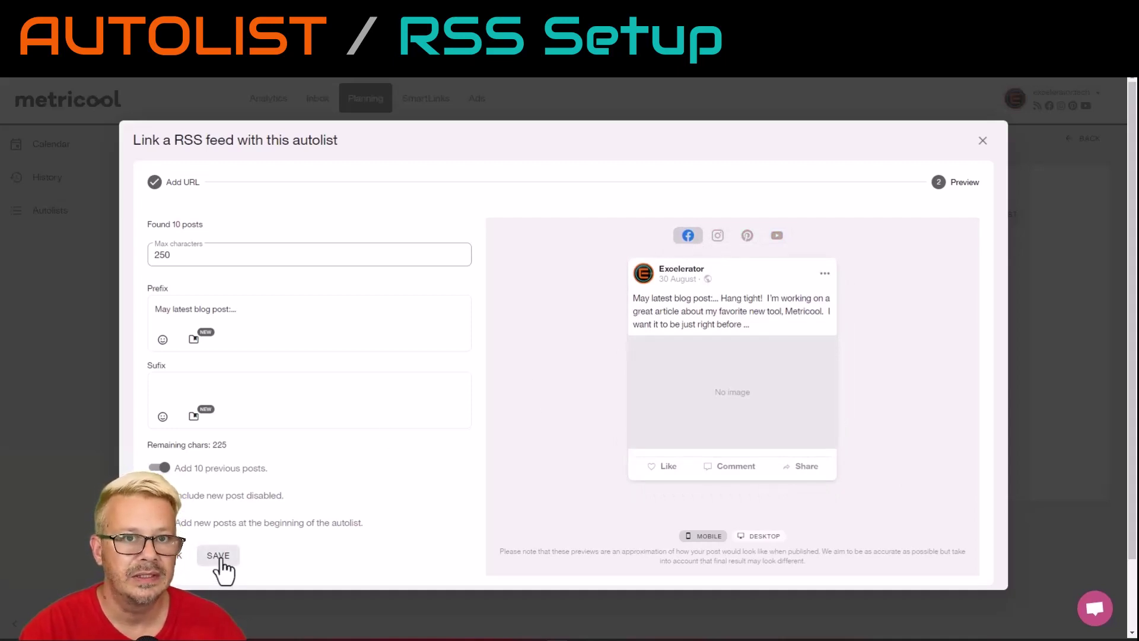
click(983, 141)
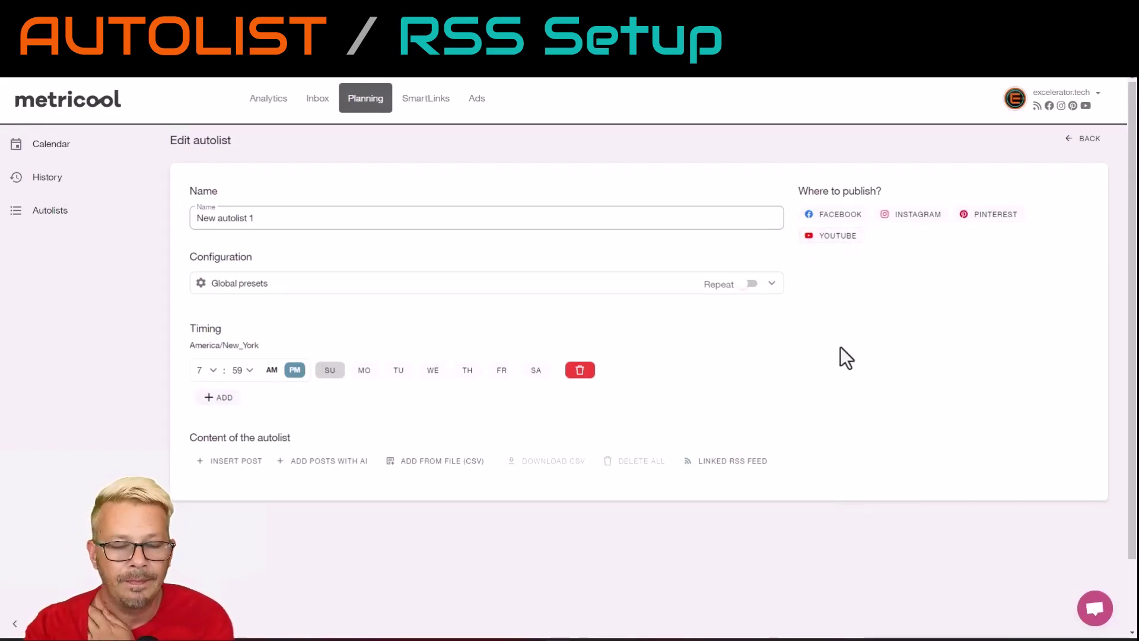
Step: Return to the autolists overview and review the YouTube Video Autolist's presets, timing and feed-generated posts
click(1089, 140)
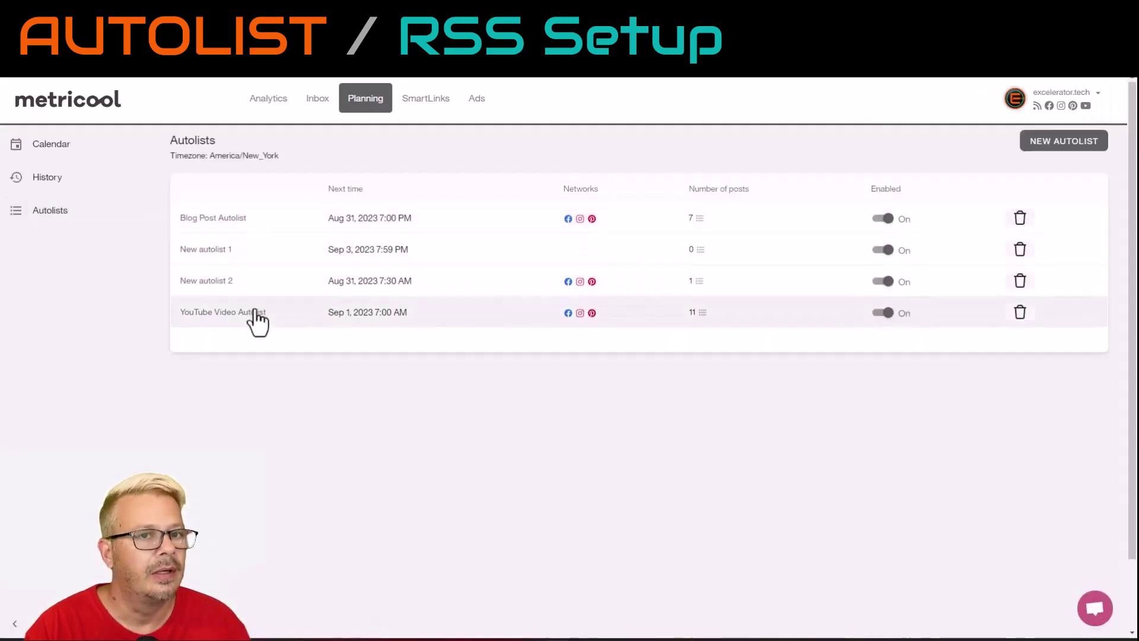
click(256, 321)
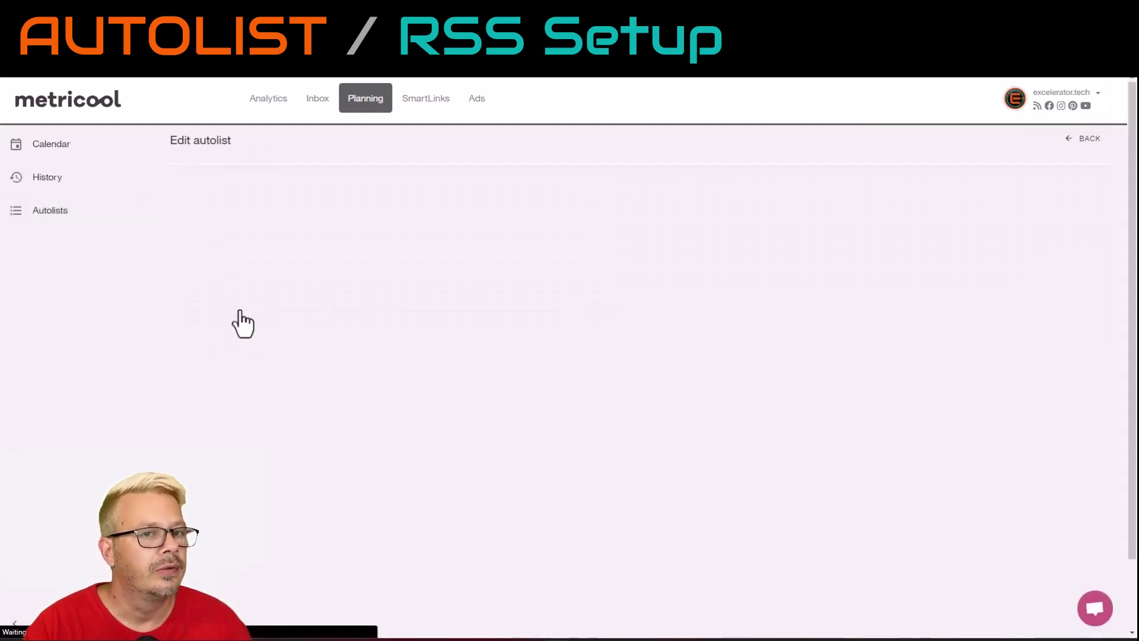
scroll(165, 367, down, 2)
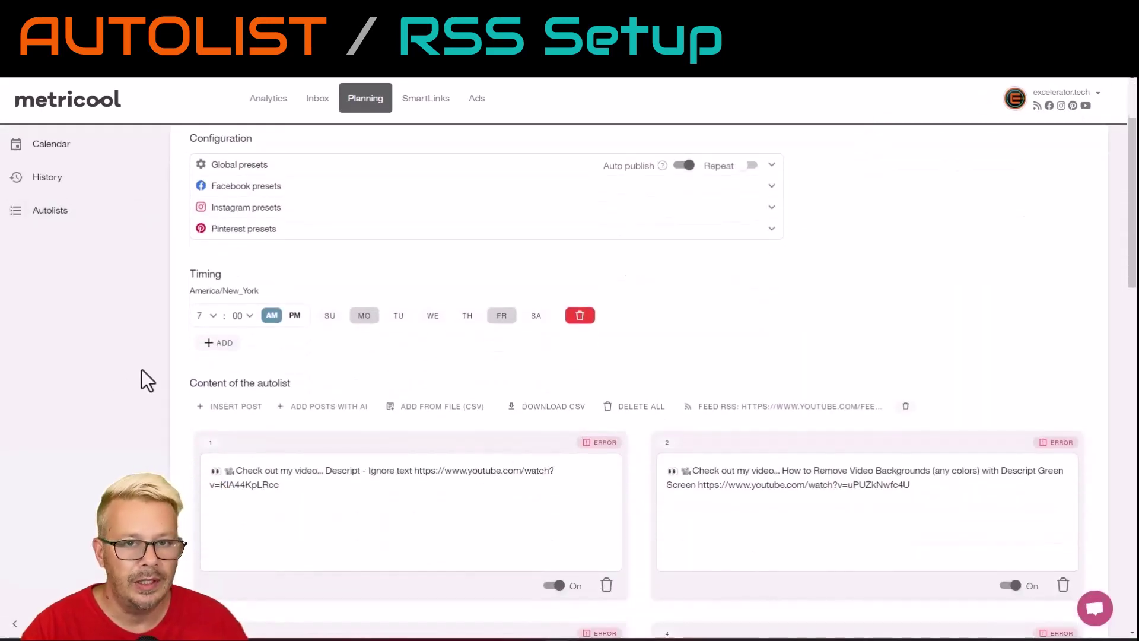
scroll(889, 374, up, 2)
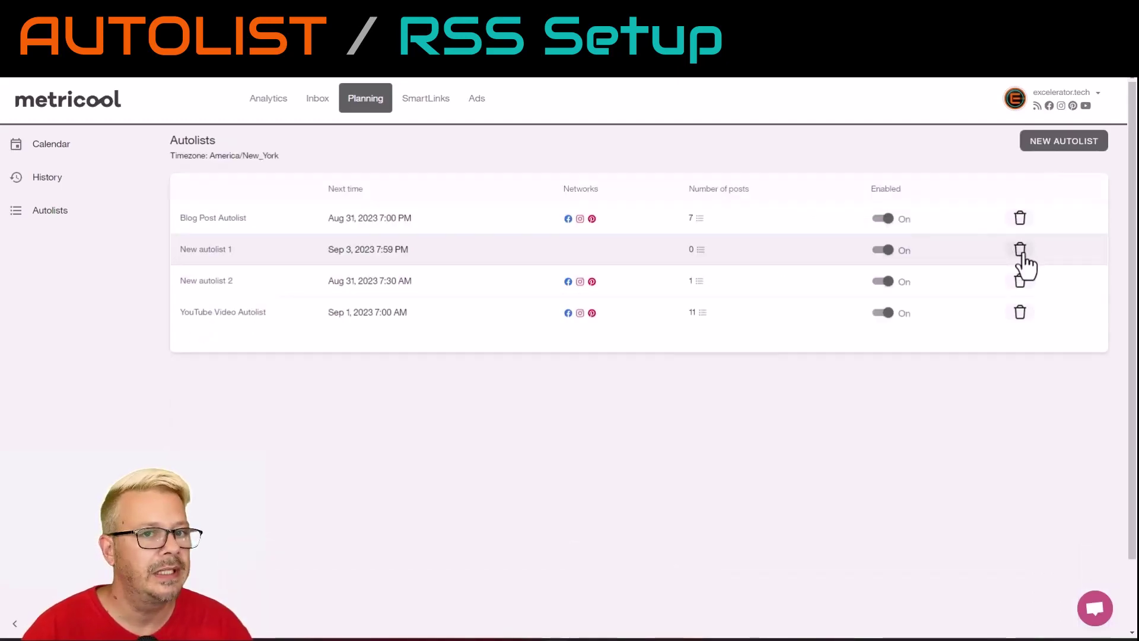
Step: Delete the autolist "New autolist 1" and review the autolist entries scheduled in the planning calendar for Aug 27 to Sep 2, 2023
click(1021, 250)
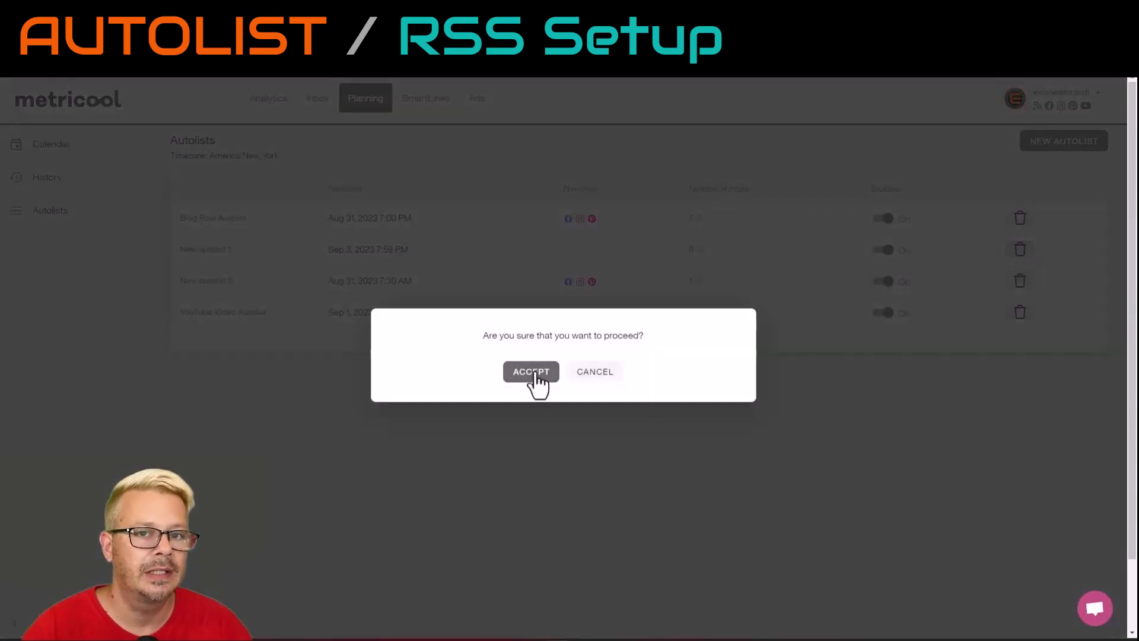
click(531, 372)
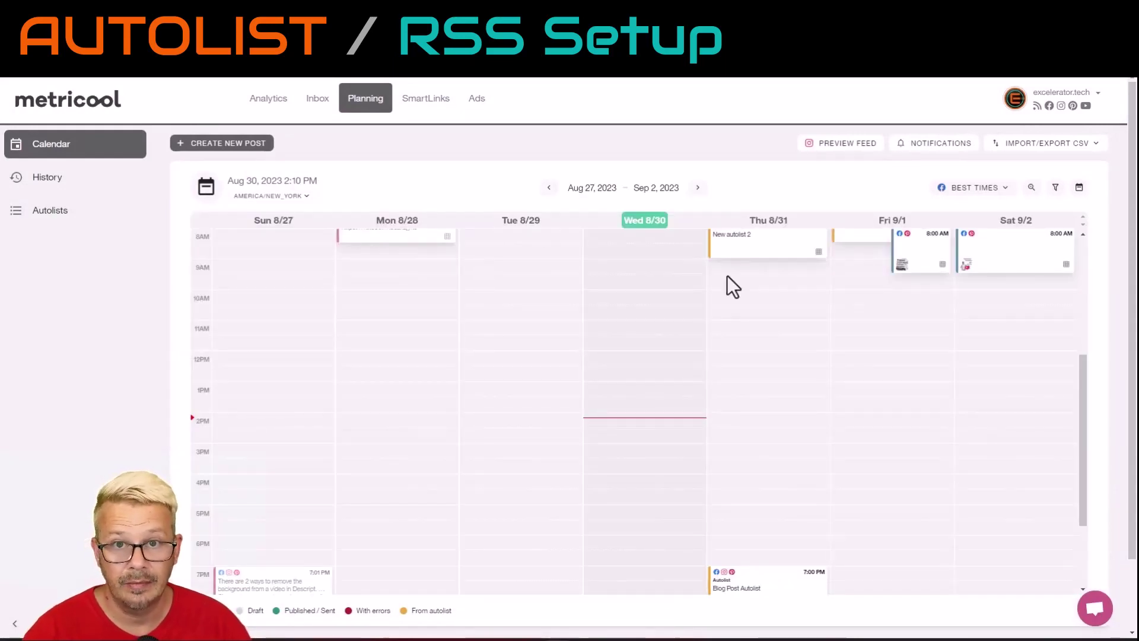
scroll(859, 365, up, 3)
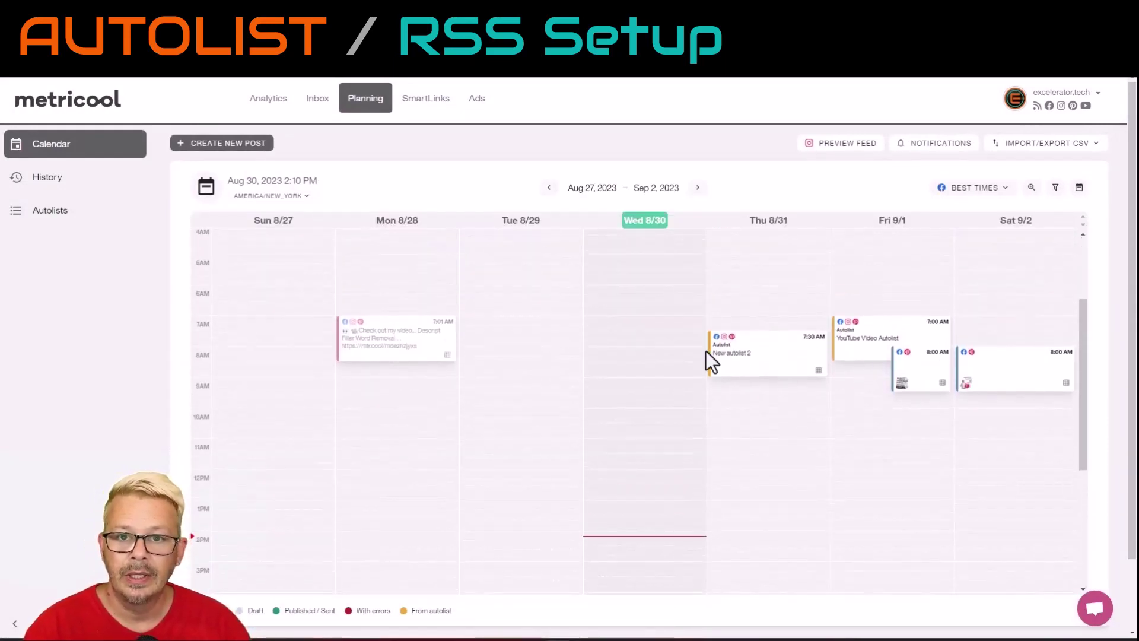